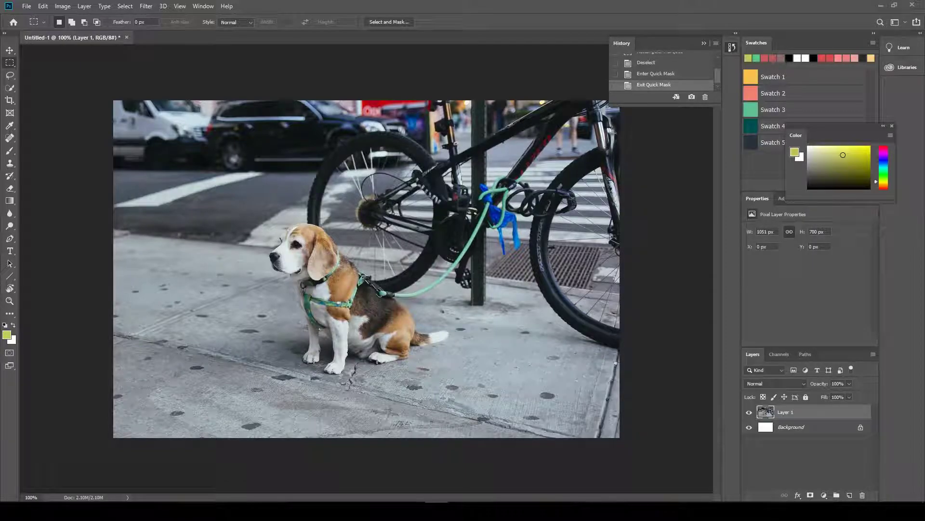
Draw a rectangular marquee selection around the sitting dog.
{"action": "right_click", "coordinate": [12, 64]}
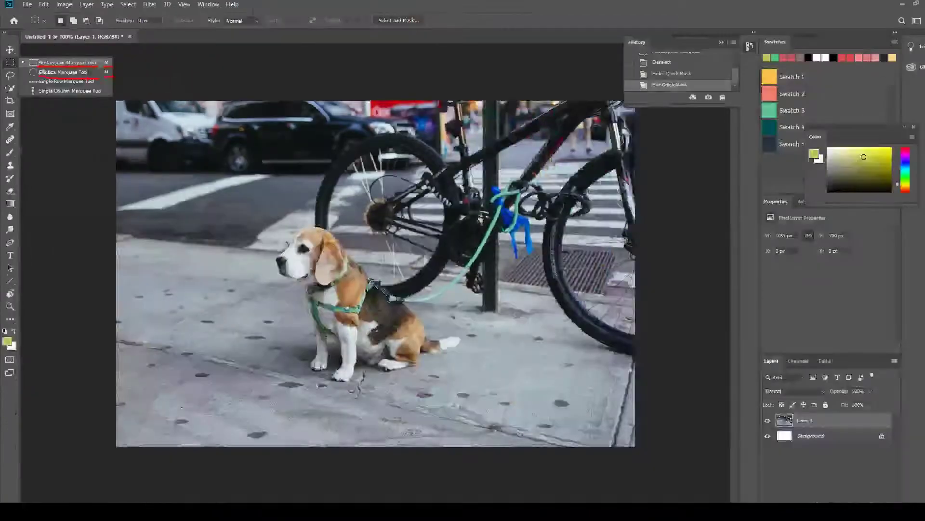
{"action": "left_click", "coordinate": [128, 59]}
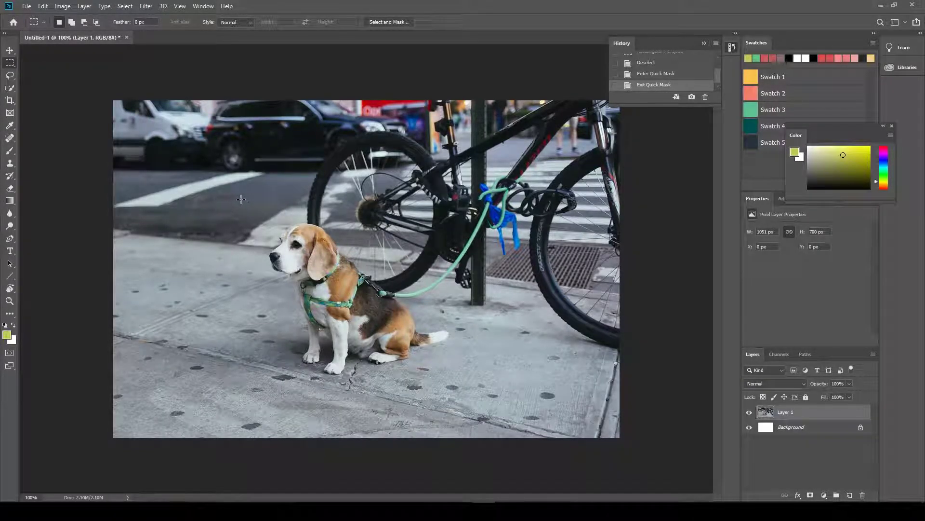
{"action": "left_click_drag", "start_coordinate": [228, 203], "coordinate": [464, 386]}
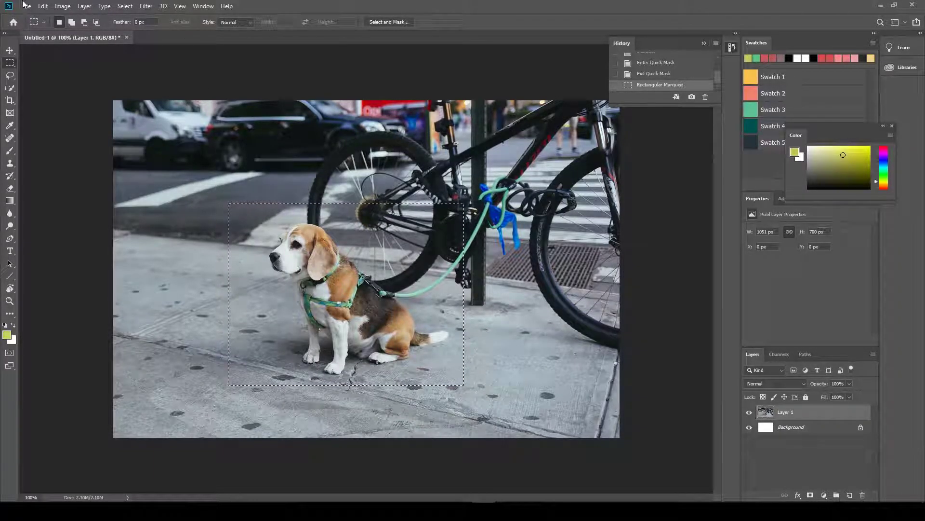
Reselect the Rectangular Marquee tool and switch to the Elliptical Marquee tool.
{"action": "right_click", "coordinate": [14, 67]}
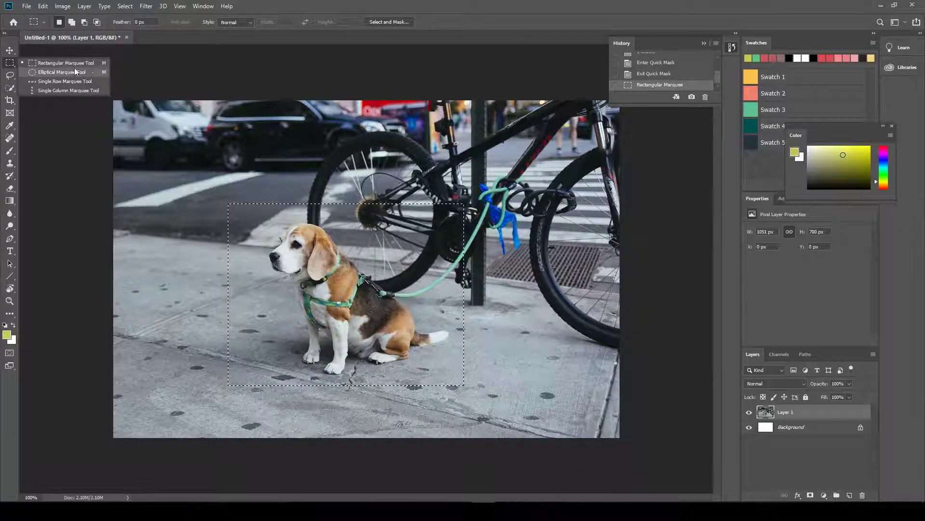
{"action": "left_click", "coordinate": [99, 65]}
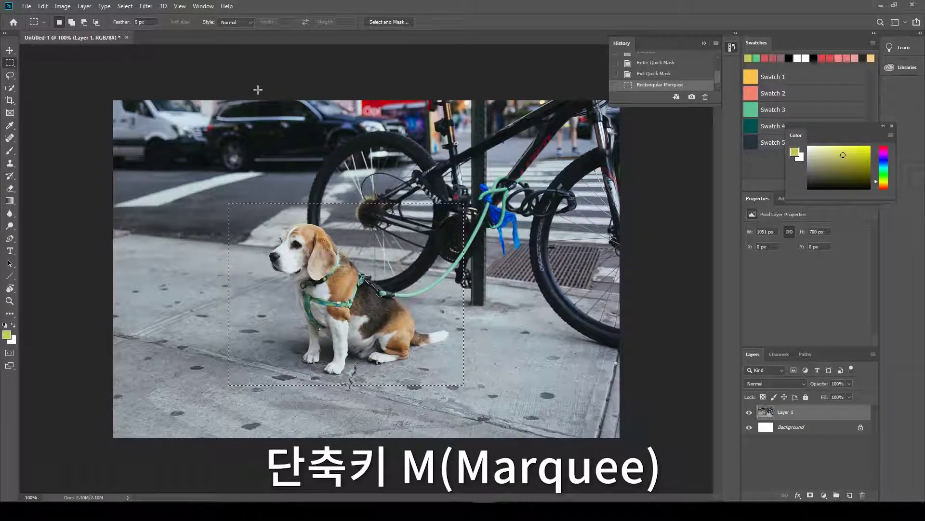
{"action": "right_click", "coordinate": [11, 63]}
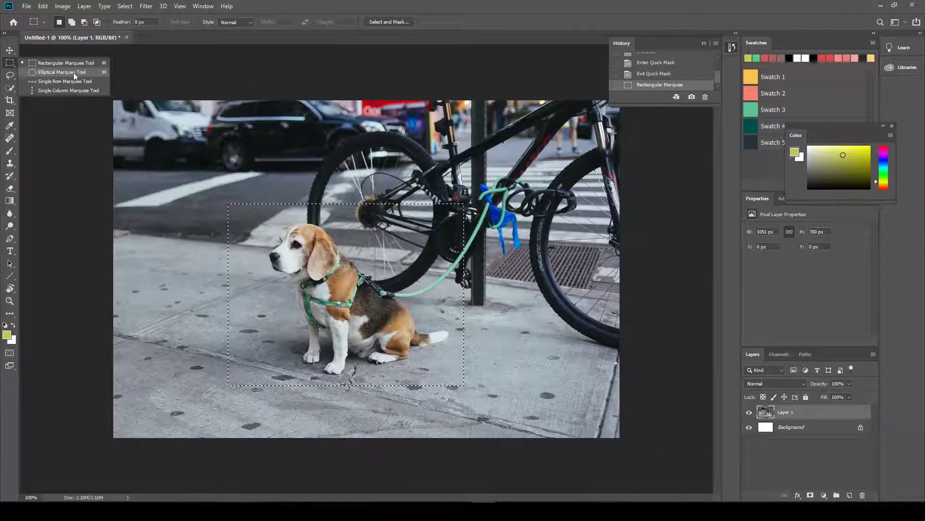
{"action": "left_click", "coordinate": [105, 73]}
Activate the Magnetic Lasso tool and switch from it to the Quick Selection tool.
{"action": "right_click", "coordinate": [9, 76]}
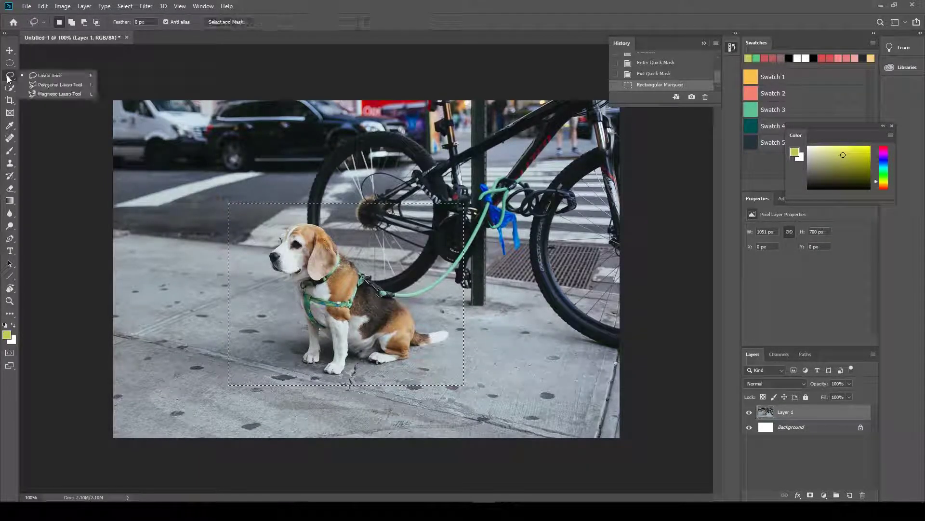
{"action": "left_click", "coordinate": [46, 94]}
{"action": "left_click", "coordinate": [9, 88]}
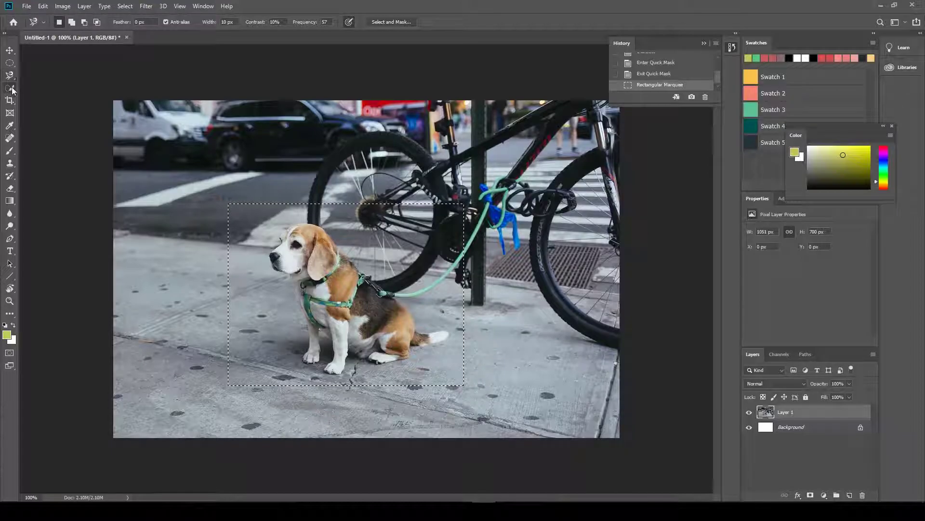
{"action": "right_click", "coordinate": [10, 89]}
Return to the marquee tools and alternate between the rectangular and elliptical versions, ending on the Rectangular Marquee tool.
{"action": "left_click", "coordinate": [10, 63]}
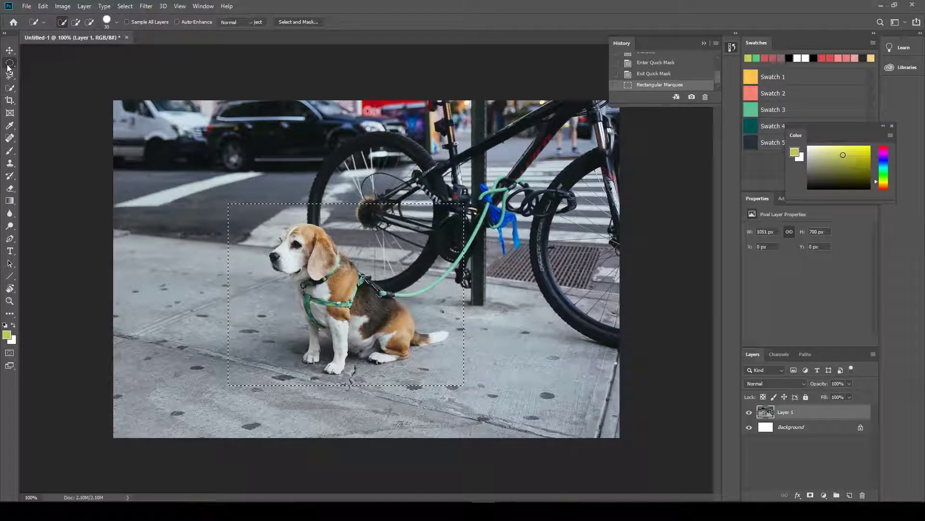
{"action": "right_click", "coordinate": [9, 62]}
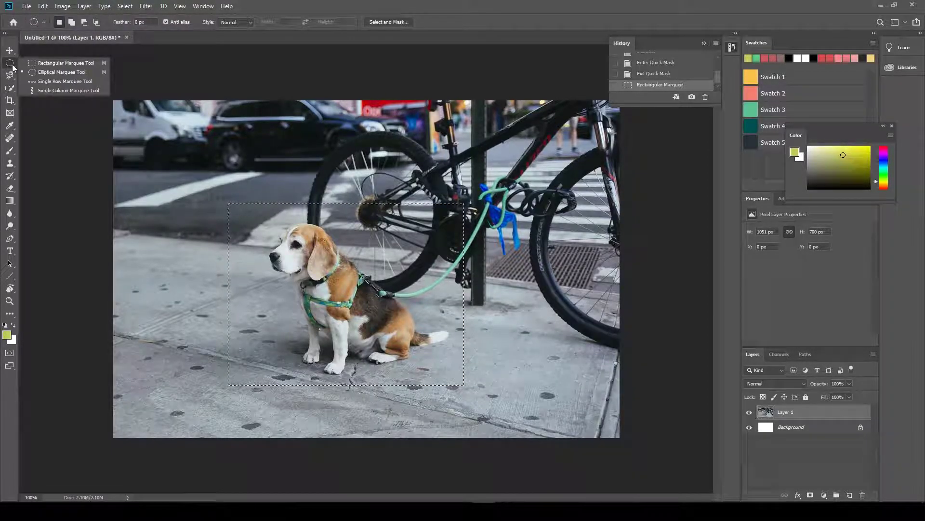
{"action": "left_click", "coordinate": [96, 66]}
{"action": "key", "text": "shift"}
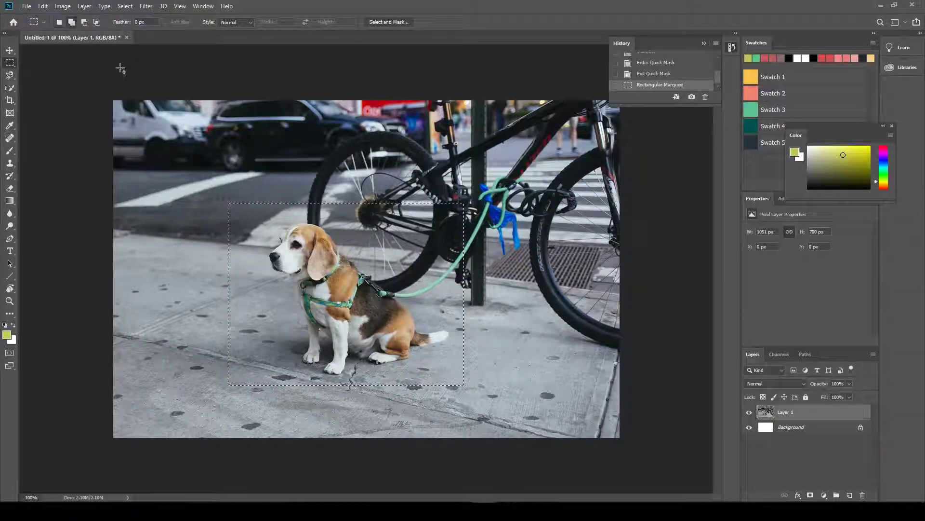
{"action": "key", "text": "shift+m"}
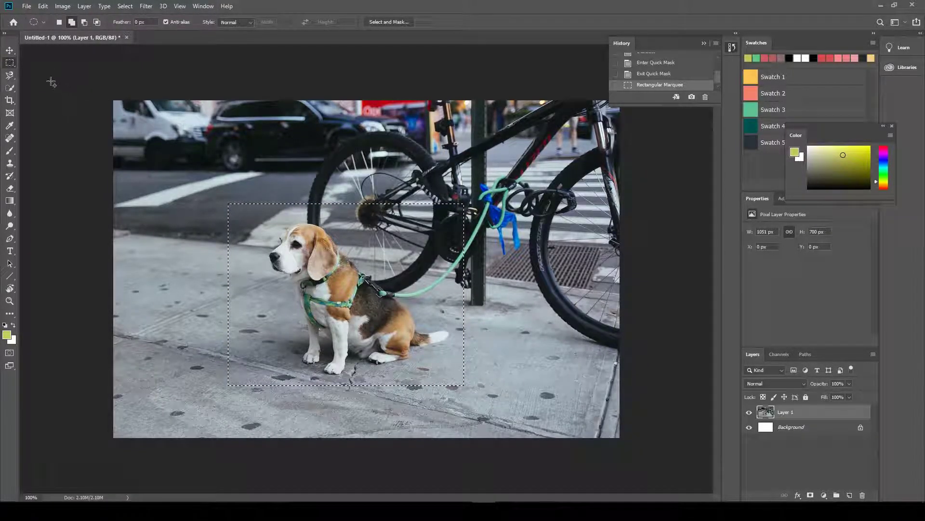
{"action": "right_click", "coordinate": [14, 67]}
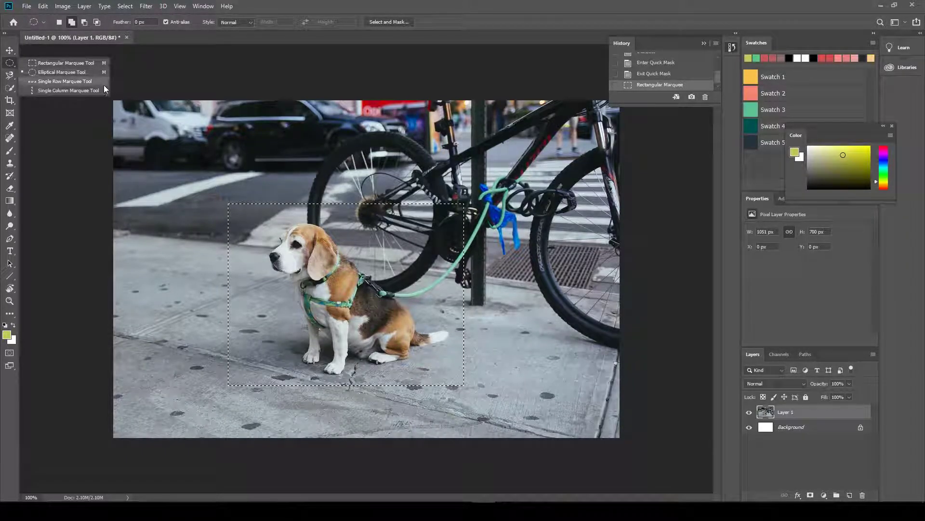
{"action": "left_click", "coordinate": [100, 64]}
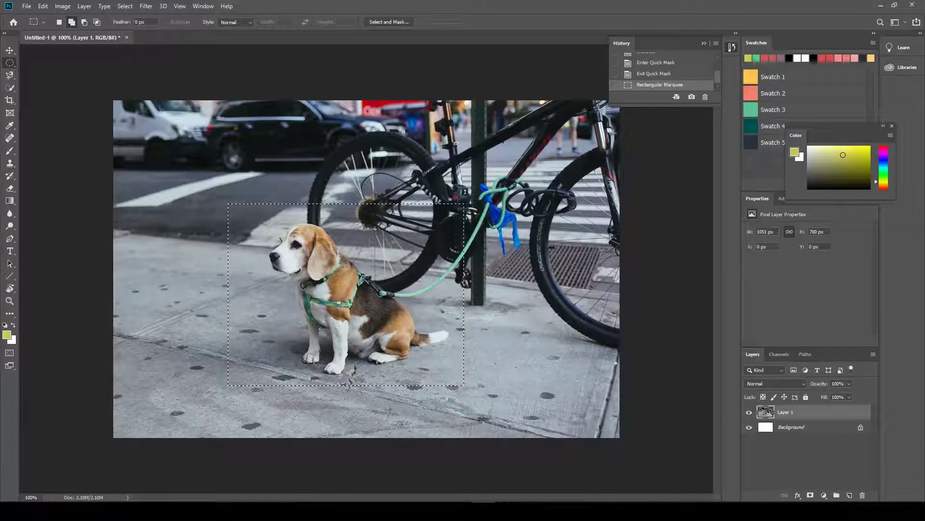
Clear the selection around the dog and try out rectangular and elliptical marquee selections over the dog, deselecting each one.
{"action": "left_click", "coordinate": [348, 234]}
{"action": "left_click_drag", "start_coordinate": [241, 154], "coordinate": [393, 278]}
{"action": "key", "text": "shift+m"}
{"action": "left_click_drag", "start_coordinate": [478, 360], "coordinate": [466, 320]}
{"action": "key", "text": "shift+m"}
{"action": "left_click", "coordinate": [405, 350]}
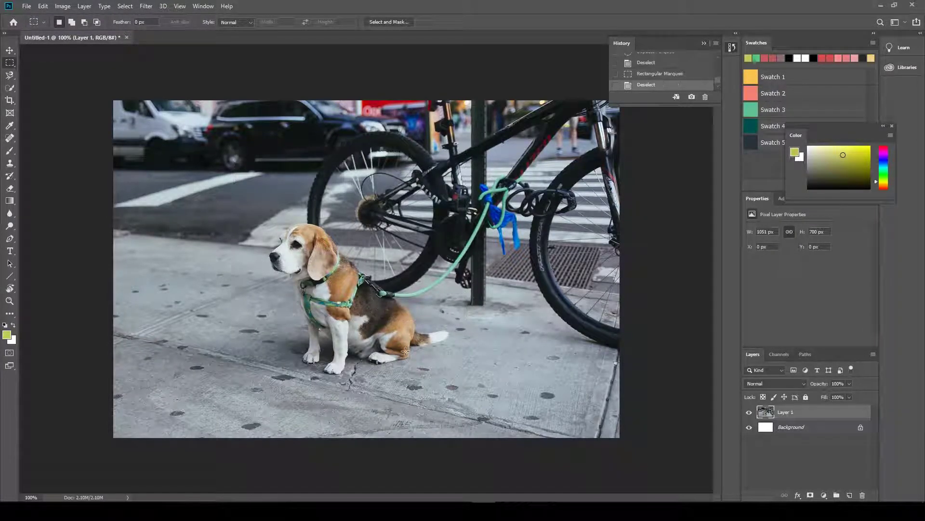
{"action": "left_click_drag", "start_coordinate": [243, 179], "coordinate": [458, 343]}
{"action": "left_click", "coordinate": [448, 344]}
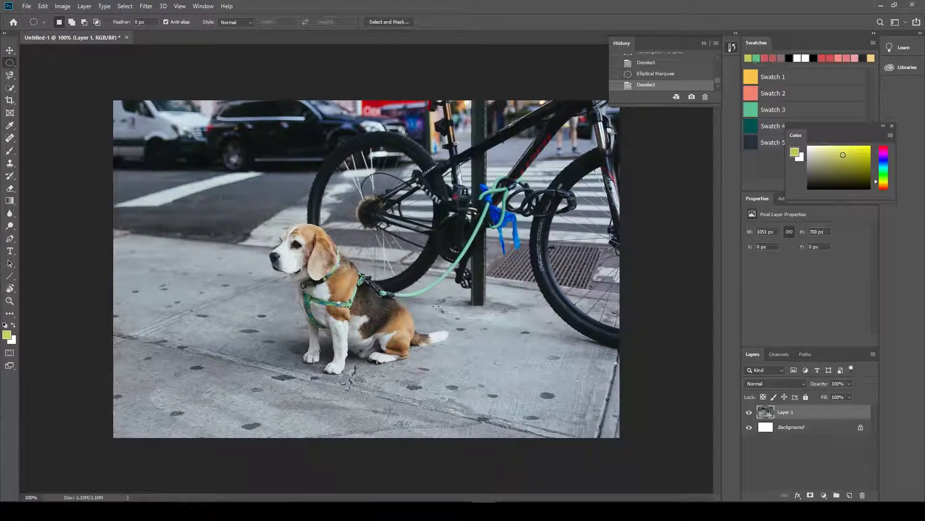
Draw a marquee selection around the dog, reposition it and clear it, and try a smaller one over the road.
{"action": "left_click_drag", "start_coordinate": [207, 169], "coordinate": [493, 413]}
{"action": "left_click_drag", "start_coordinate": [361, 307], "coordinate": [391, 300]}
{"action": "left_click", "coordinate": [207, 143]}
{"action": "left_click_drag", "start_coordinate": [222, 148], "coordinate": [330, 236]}
{"action": "left_click", "coordinate": [329, 236]}
Practise drawing a perfectly square marquee selection around the dog and repositioning its outline, clearing it each time.
{"action": "left_click_drag", "start_coordinate": [218, 172], "coordinate": [511, 392]}
{"action": "left_click_drag", "start_coordinate": [409, 301], "coordinate": [434, 308]}
{"action": "left_click", "coordinate": [459, 250]}
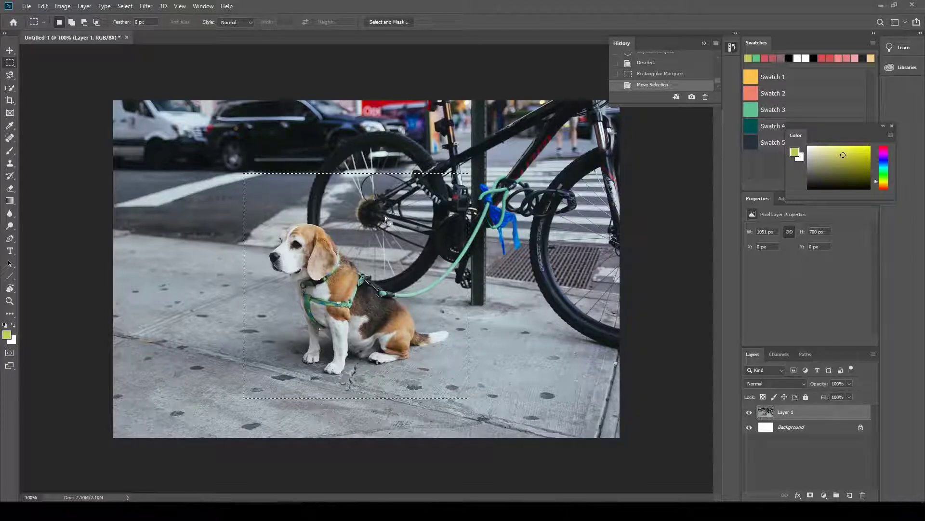
{"action": "left_click", "coordinate": [249, 196]}
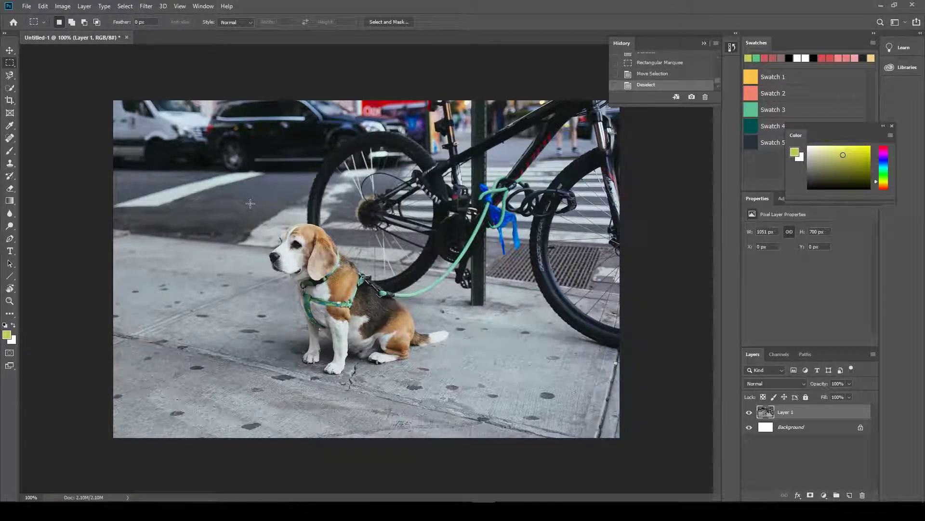
{"action": "left_click_drag", "start_coordinate": [243, 182], "coordinate": [450, 388]}
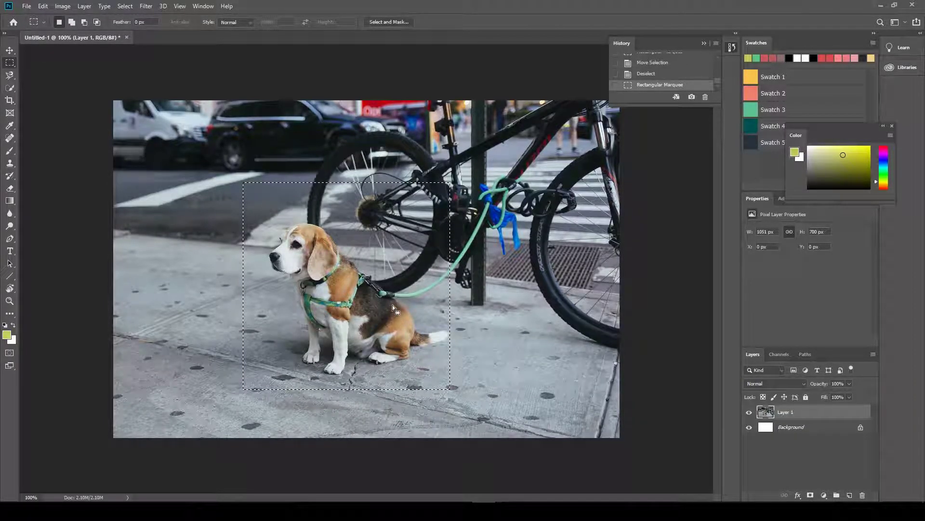
{"action": "left_click_drag", "start_coordinate": [358, 293], "coordinate": [364, 292]}
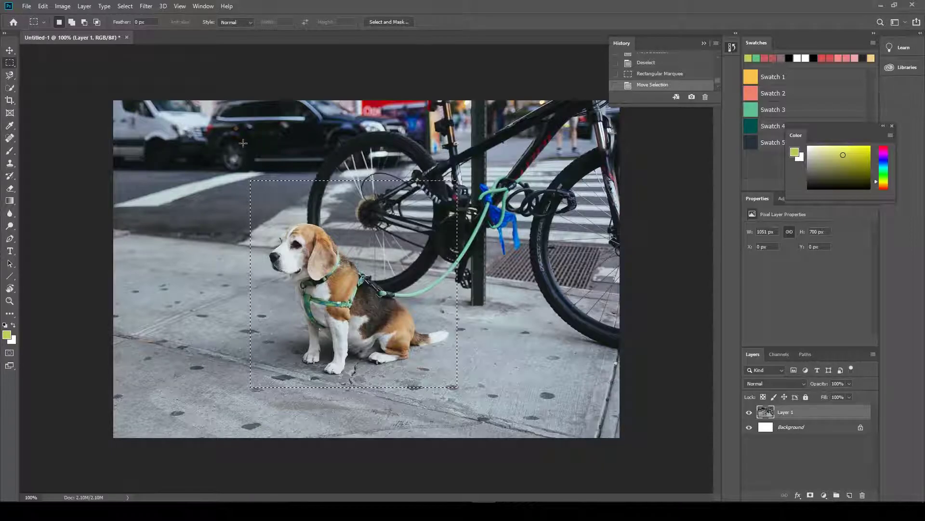
{"action": "left_click", "coordinate": [261, 143]}
Draw a square selection over the dog and rear wheel, try shifting the layer with the Move tool, undo that and deselect.
{"action": "left_click_drag", "start_coordinate": [261, 144], "coordinate": [471, 354]}
{"action": "left_click", "coordinate": [9, 50]}
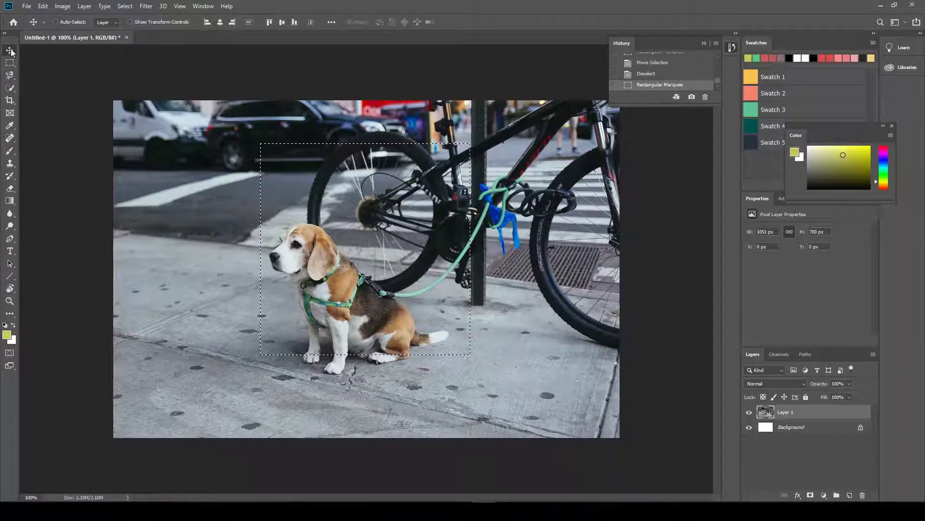
{"action": "mouse_move", "coordinate": [186, 124]}
{"action": "left_mouse_down"}
{"action": "mouse_move", "coordinate": [200, 132]}
{"action": "mouse_move", "coordinate": [187, 157]}
{"action": "mouse_move", "coordinate": [204, 128]}
{"action": "mouse_move", "coordinate": [175, 128]}
{"action": "mouse_move", "coordinate": [195, 114]}
{"action": "mouse_move", "coordinate": [189, 133]}
{"action": "left_mouse_up"}
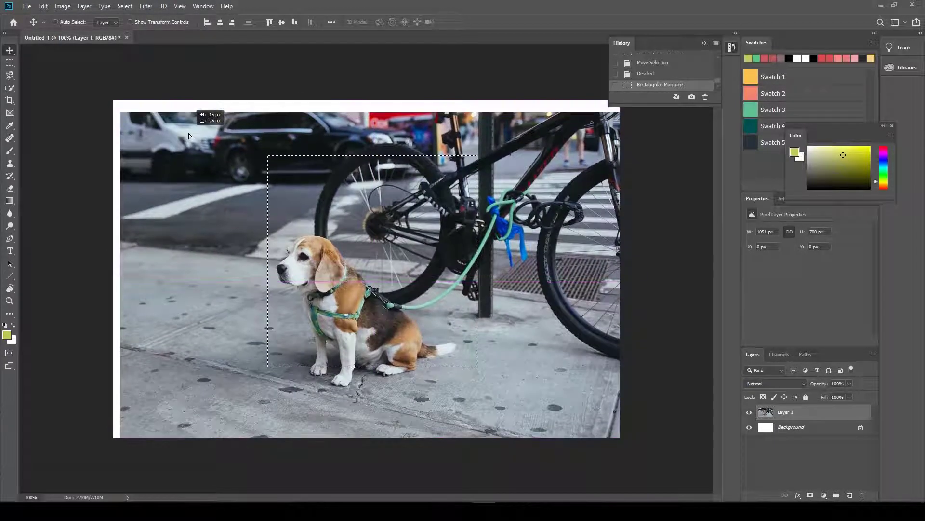
{"action": "key", "text": "ctrl+z"}
{"action": "key", "text": "ctrl+d"}
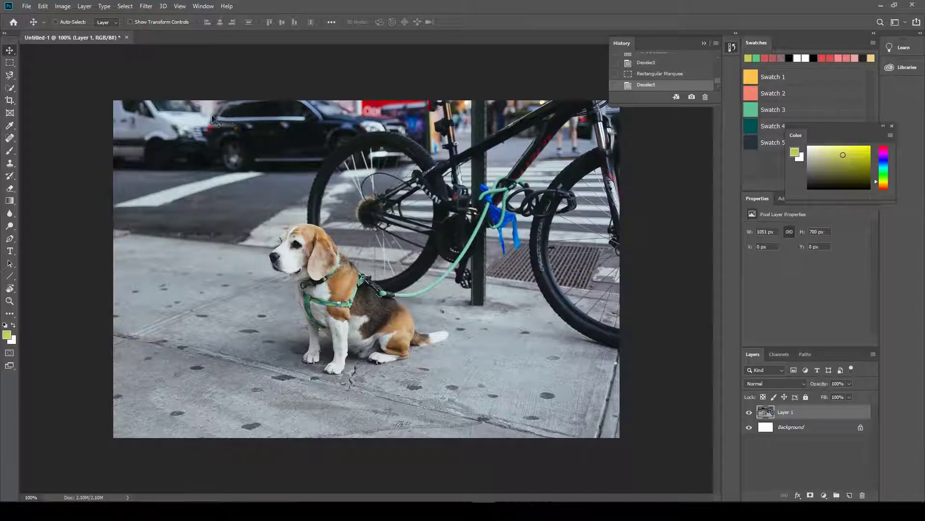
Draw a square marquee selection around the dog and remove it with the Deselect command.
{"action": "left_click", "coordinate": [10, 62]}
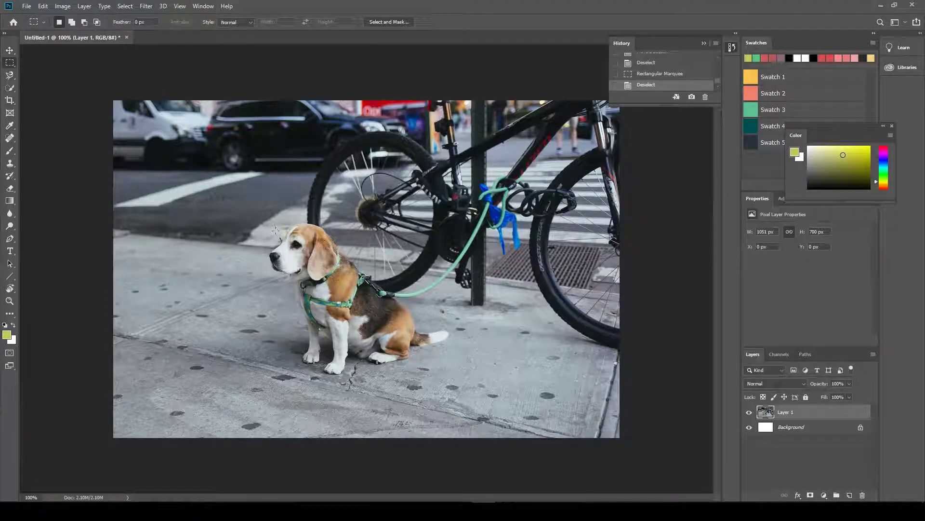
{"action": "left_click_drag", "start_coordinate": [252, 201], "coordinate": [420, 324]}
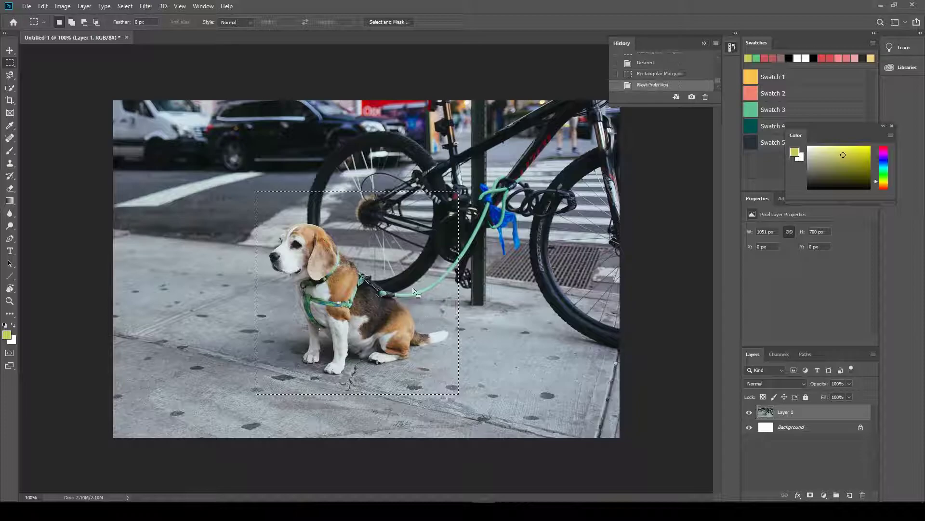
{"action": "left_click", "coordinate": [125, 7]}
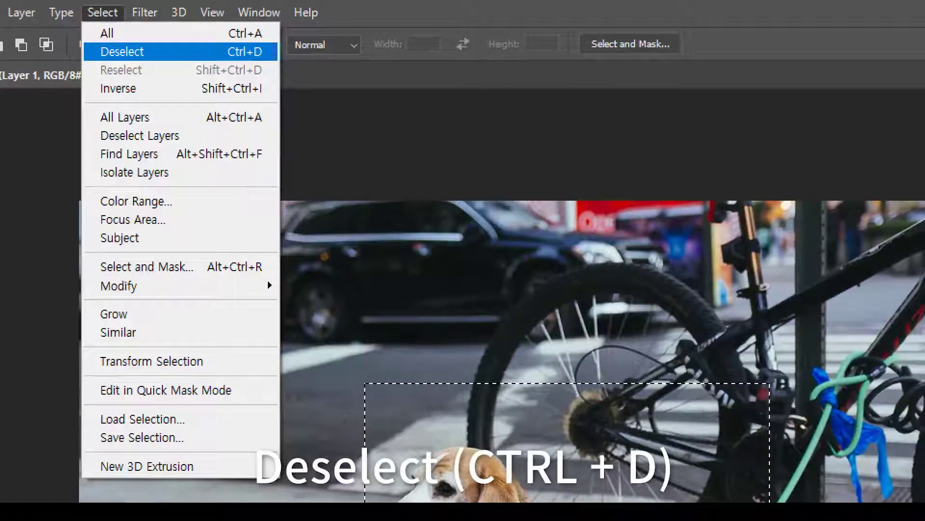
{"action": "left_click_drag", "start_coordinate": [103, 59], "coordinate": [292, 54]}
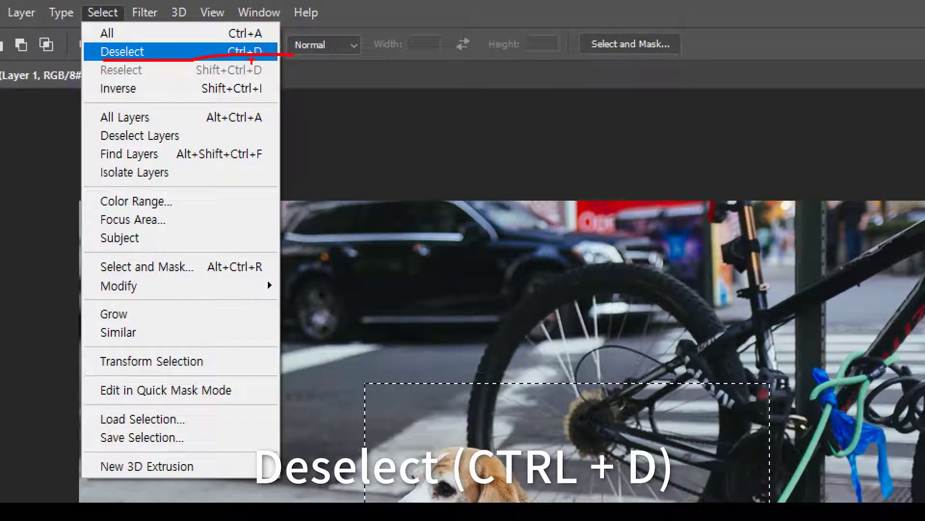
{"action": "key", "text": "Escape"}
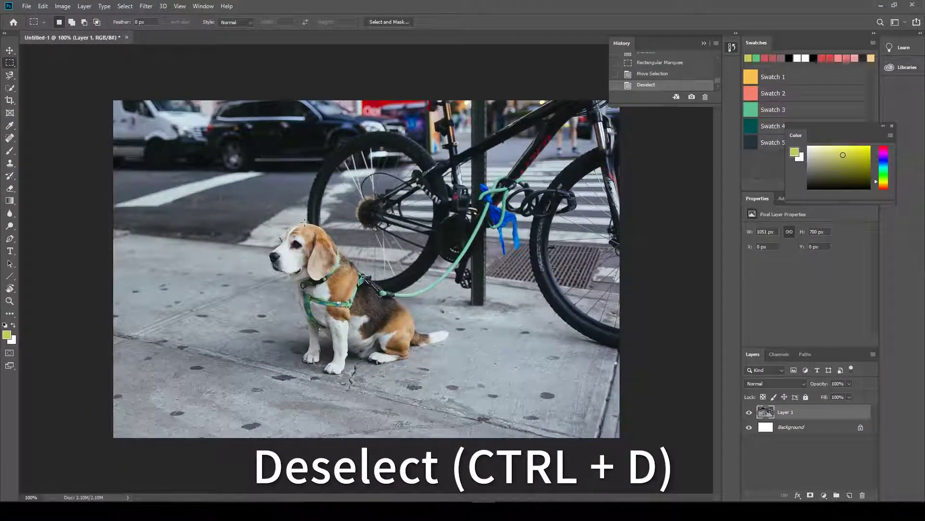
Draw another marquee selection around the dog, move its outline slightly upward and clear it.
{"action": "mouse_move", "coordinate": [259, 206]}
{"action": "left_mouse_down"}
{"action": "mouse_move", "coordinate": [483, 403]}
{"action": "mouse_move", "coordinate": [455, 403]}
{"action": "left_mouse_up"}
{"action": "left_click_drag", "start_coordinate": [416, 323], "coordinate": [413, 299]}
{"action": "left_click", "coordinate": [418, 290]}
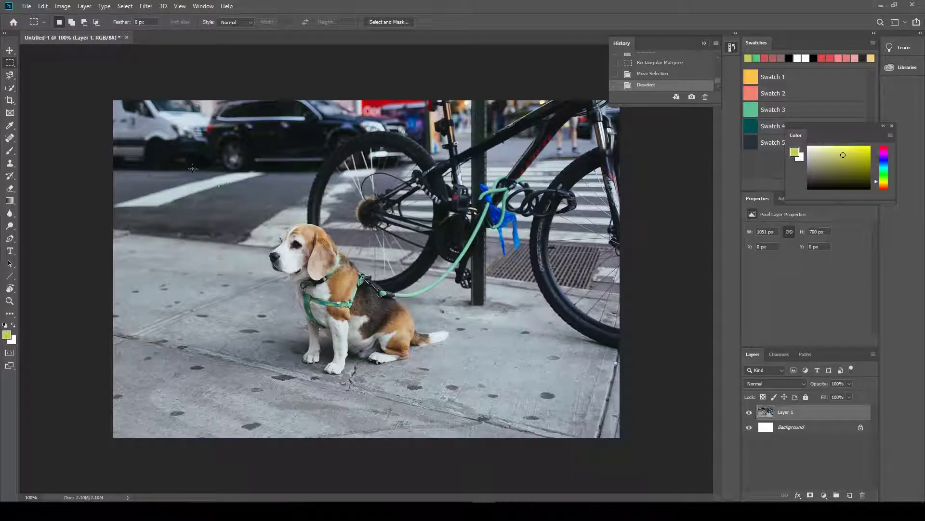
Select a rectangle around the dog and add further rectangular areas over the bicycle, vehicles, road and sidewalk.
{"action": "left_click_drag", "start_coordinate": [250, 203], "coordinate": [461, 387]}
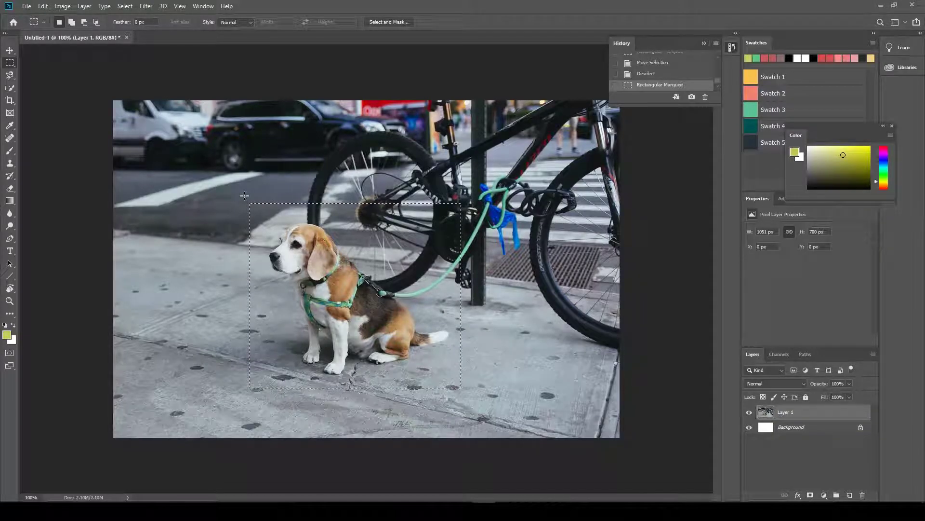
{"action": "key", "text": "shift"}
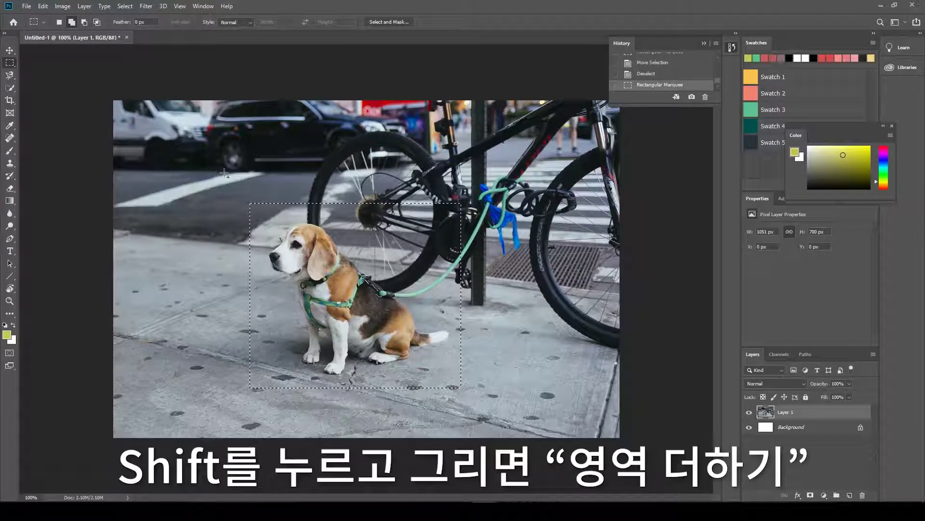
{"action": "left_click_drag", "start_coordinate": [234, 175], "coordinate": [490, 220]}
{"action": "left_click_drag", "start_coordinate": [511, 179], "coordinate": [589, 287]}
{"action": "left_click_drag", "start_coordinate": [501, 311], "coordinate": [502, 310]}
{"action": "left_click_drag", "start_coordinate": [164, 251], "coordinate": [216, 319]}
{"action": "left_click_drag", "start_coordinate": [155, 201], "coordinate": [214, 128]}
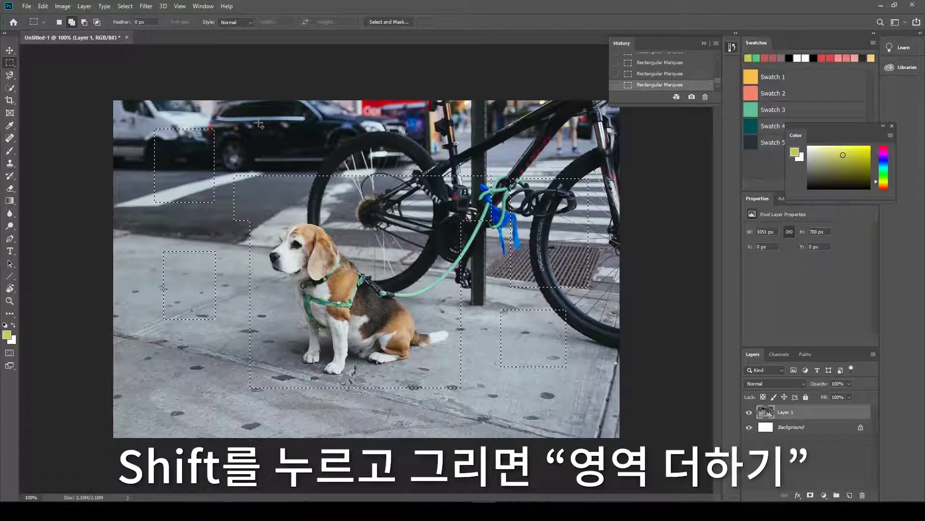
{"action": "left_click_drag", "start_coordinate": [532, 134], "coordinate": [439, 162]}
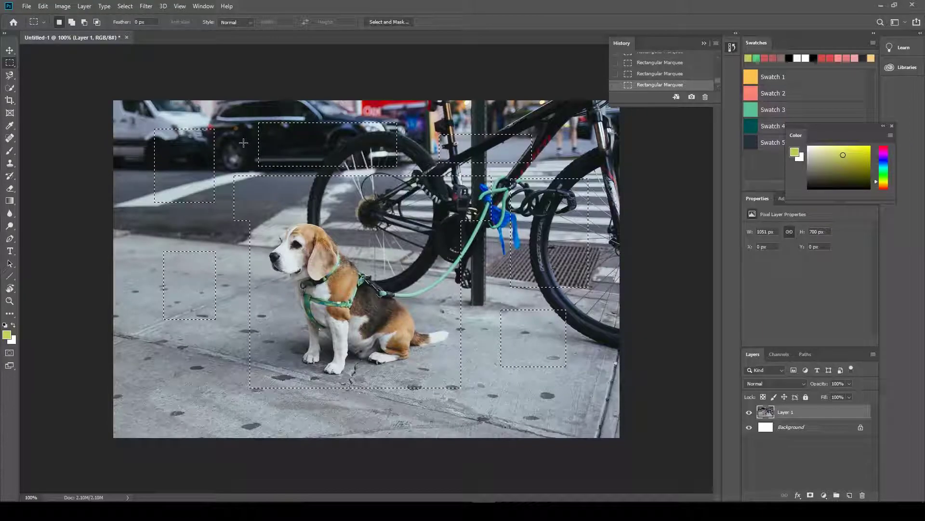
Subtract the two separate rectangles over the white van and the sidewalk beside the dog from the selection.
{"action": "key", "text": "alt"}
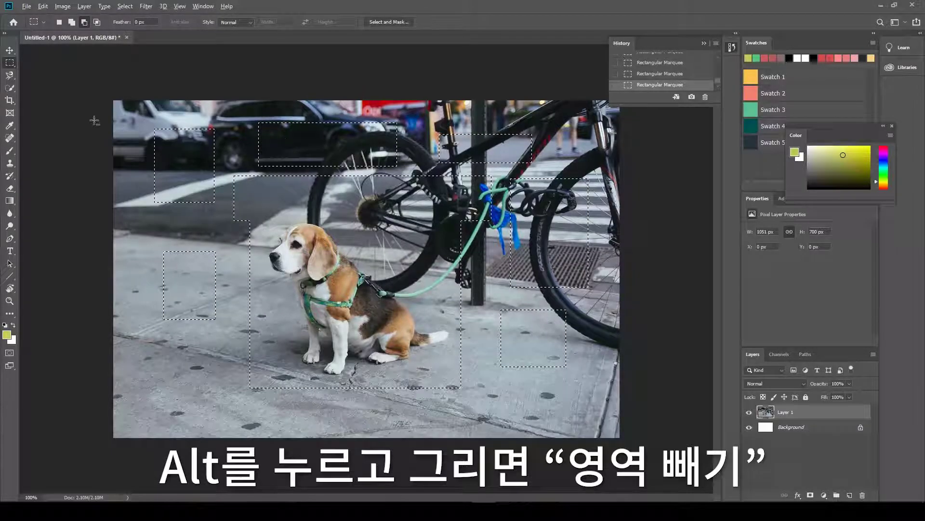
{"action": "left_click_drag", "start_coordinate": [133, 108], "coordinate": [246, 317]}
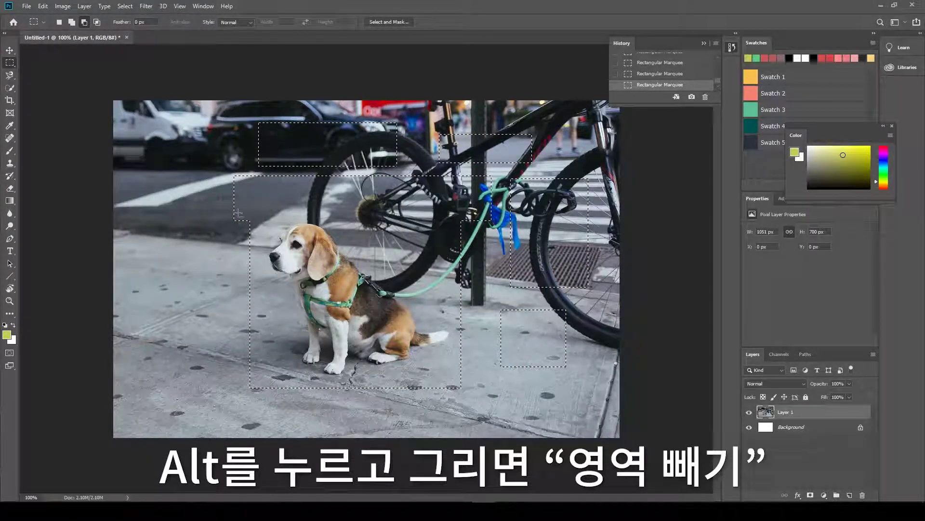
Subtract rectangular areas over the road, vehicles, bicycle and sidewalk until mainly the region around the dog is selected.
{"action": "left_click_drag", "start_coordinate": [129, 122], "coordinate": [208, 254]}
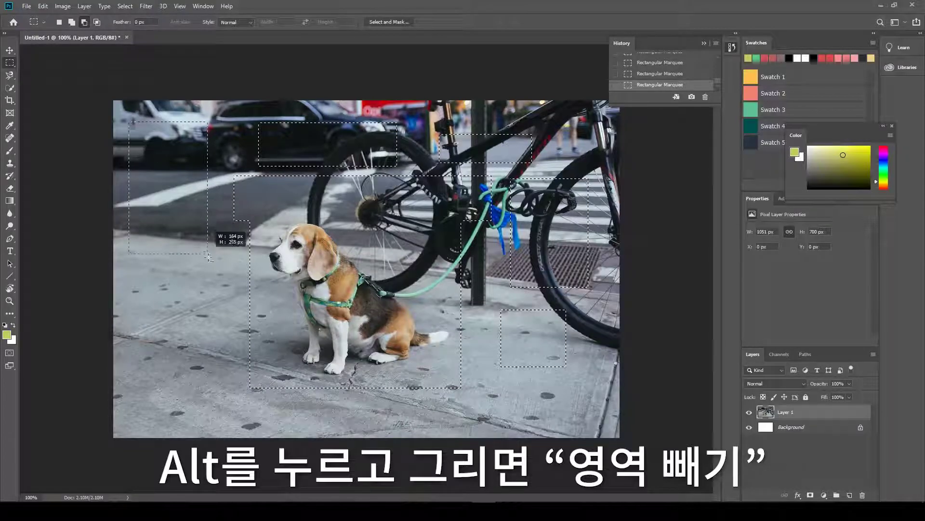
{"action": "left_click_drag", "start_coordinate": [137, 129], "coordinate": [208, 280]}
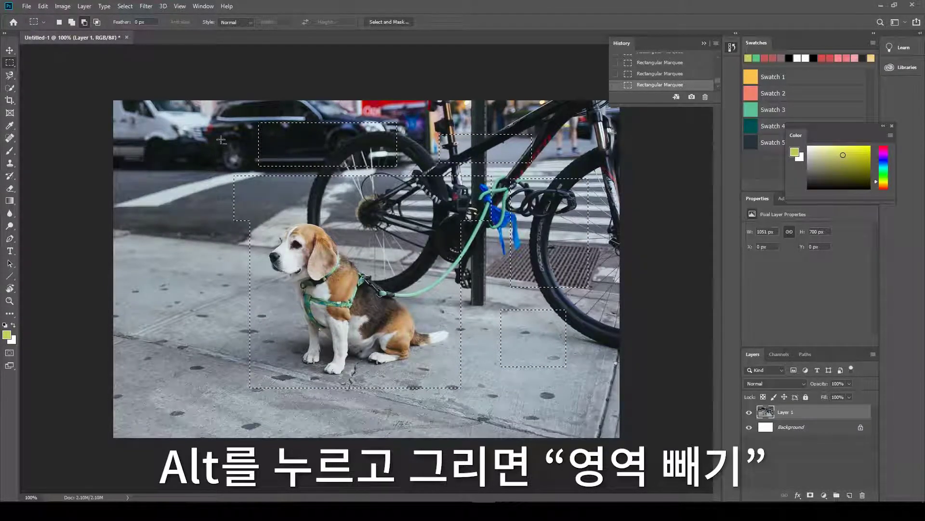
{"action": "left_click_drag", "start_coordinate": [127, 125], "coordinate": [197, 274]}
{"action": "mouse_move", "coordinate": [208, 103]}
{"action": "left_mouse_down"}
{"action": "mouse_move", "coordinate": [527, 176]}
{"action": "mouse_move", "coordinate": [517, 176]}
{"action": "left_mouse_up"}
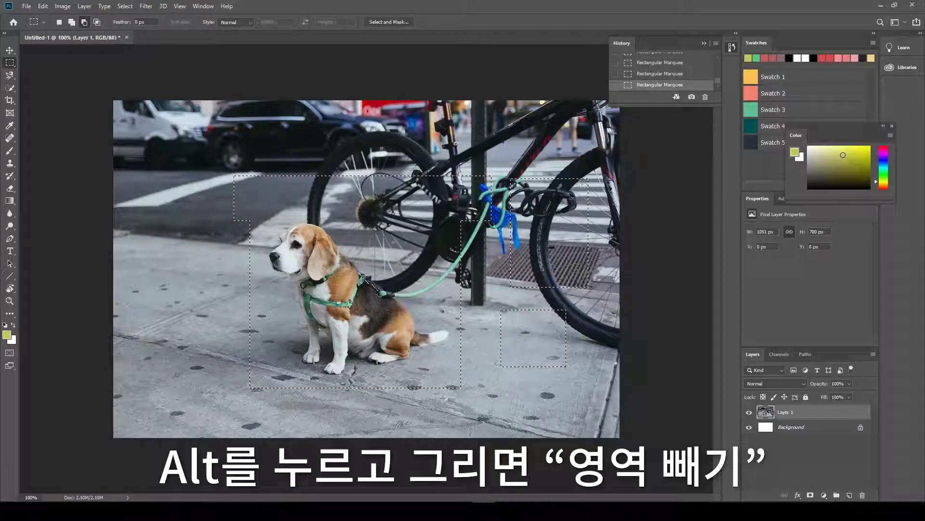
{"action": "left_click_drag", "start_coordinate": [479, 140], "coordinate": [618, 383]}
{"action": "left_click_drag", "start_coordinate": [490, 230], "coordinate": [404, 108]}
{"action": "left_click_drag", "start_coordinate": [233, 155], "coordinate": [256, 229]}
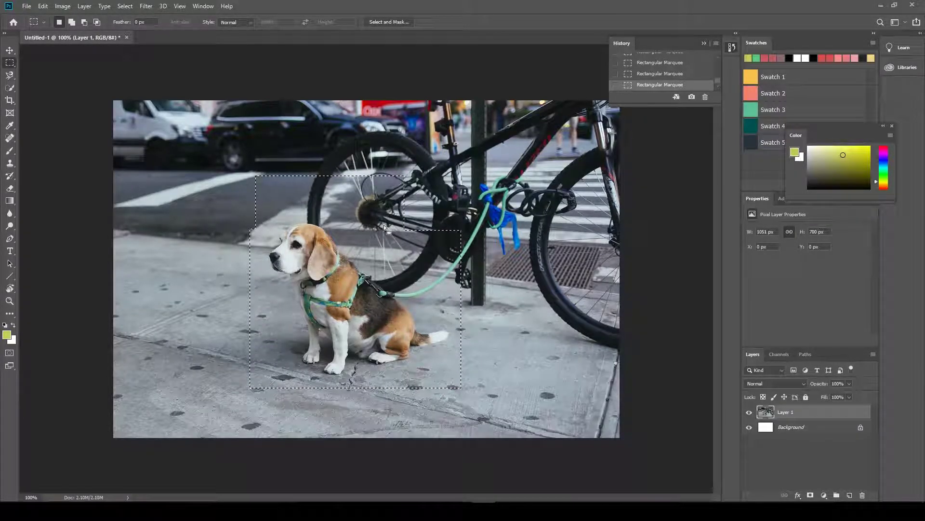
Intersect the selection with a rectangle over the rear wheel hub and deselect the result.
{"action": "key", "text": "alt+shift"}
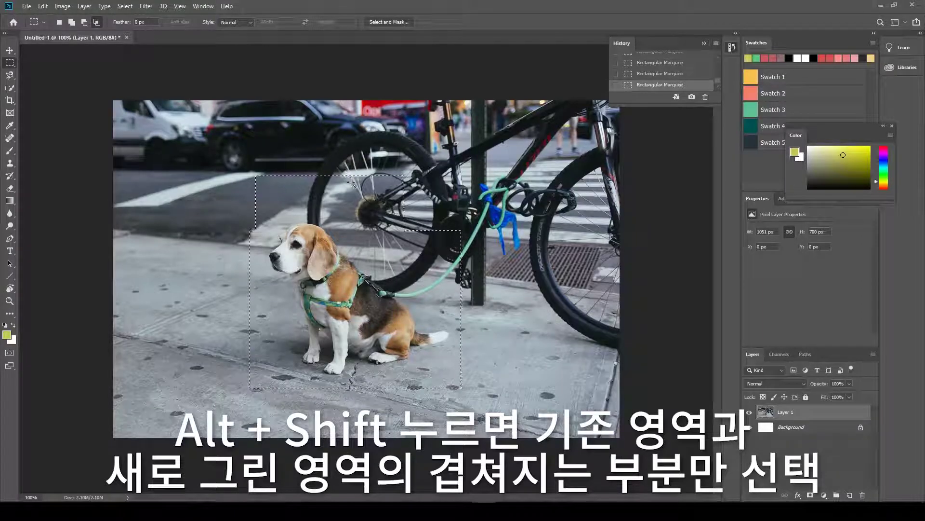
{"action": "left_click_drag", "start_coordinate": [338, 159], "coordinate": [407, 242]}
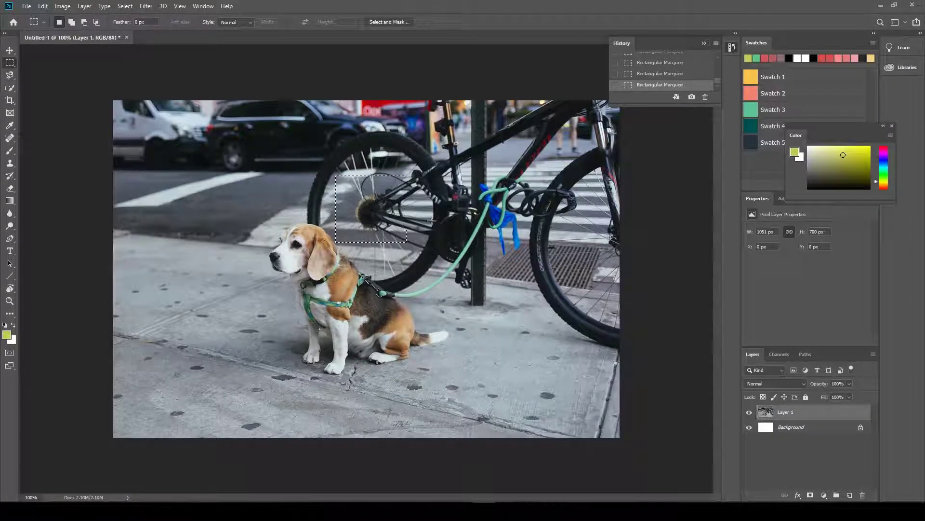
{"action": "left_click", "coordinate": [263, 176]}
Select a large rectangle around the dog, intersect it with a smaller one over the rear wheel hub and deselect.
{"action": "left_click_drag", "start_coordinate": [262, 176], "coordinate": [534, 408]}
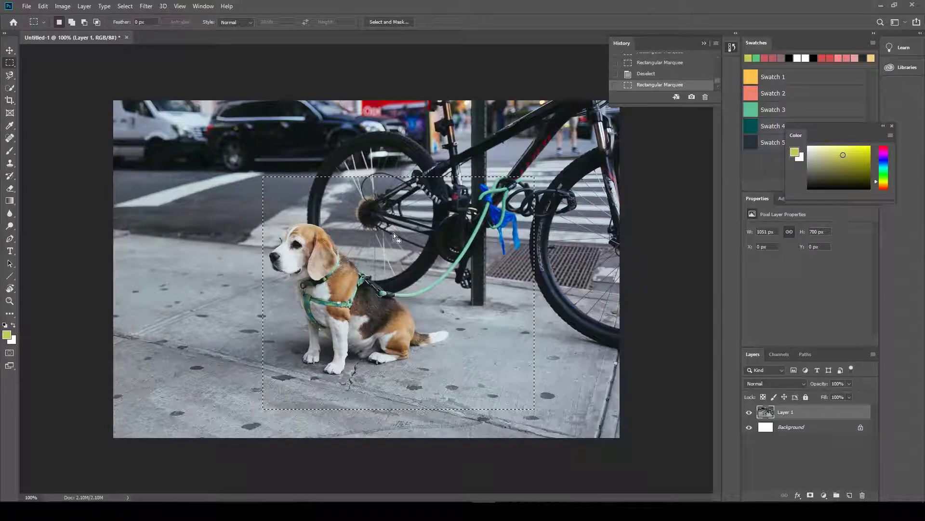
{"action": "key", "text": "shift+alt"}
{"action": "left_click_drag", "start_coordinate": [344, 161], "coordinate": [412, 238]}
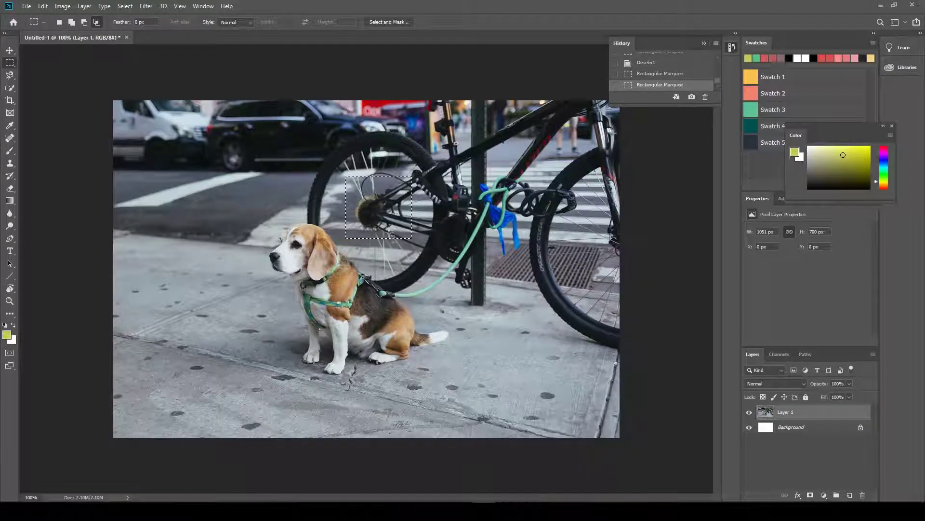
{"action": "left_click", "coordinate": [396, 217]}
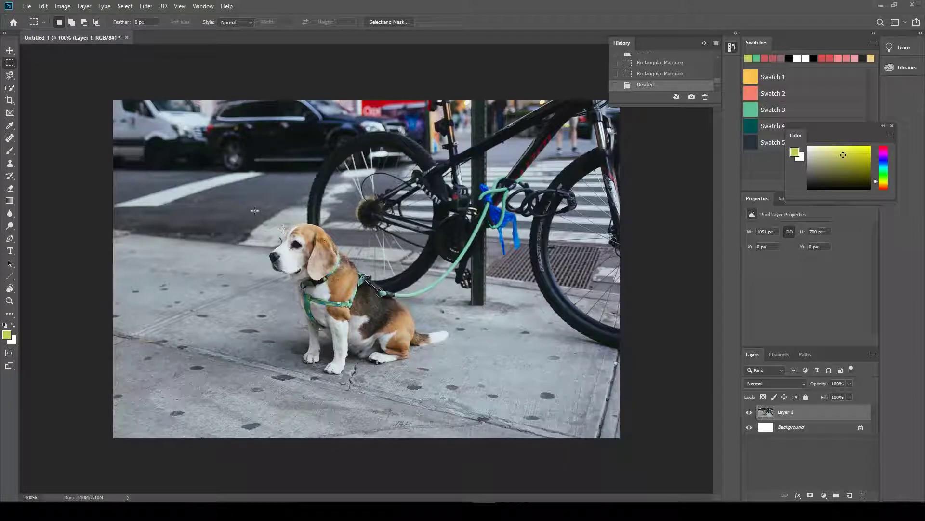
Draw a rectangular selection around the dog and shift its outline slightly up and to the left.
{"action": "left_click_drag", "start_coordinate": [258, 206], "coordinate": [458, 387]}
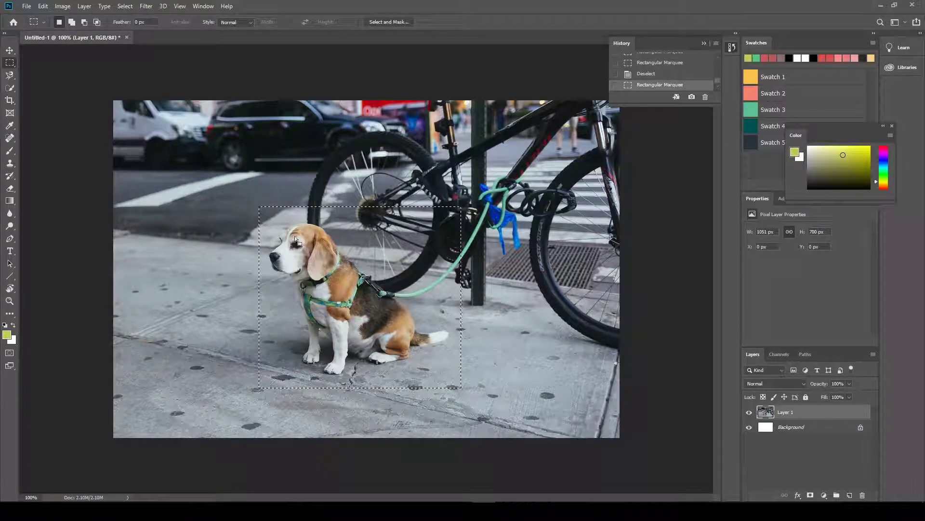
{"action": "left_click_drag", "start_coordinate": [319, 234], "coordinate": [315, 231]}
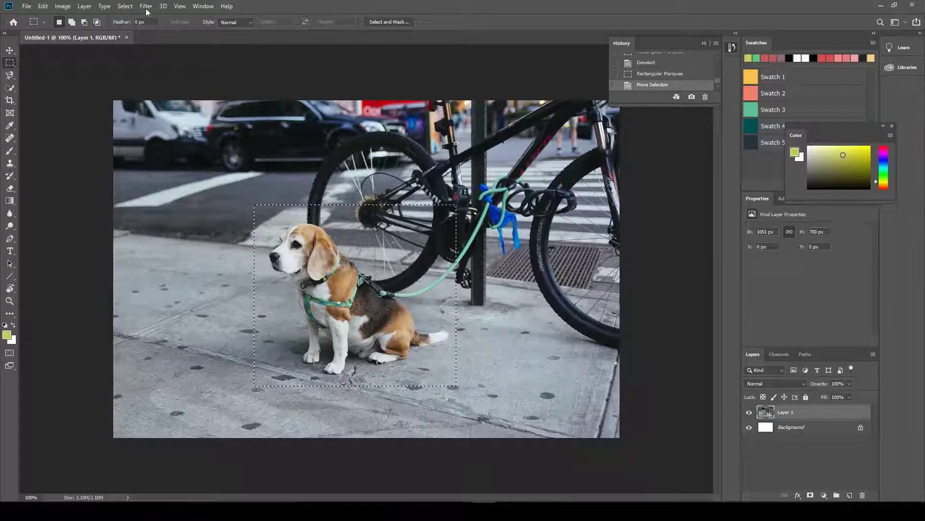
Invert the dog selection repeatedly with the Inverse command, ending with the area outside the rectangle selected.
{"action": "left_click", "coordinate": [125, 6]}
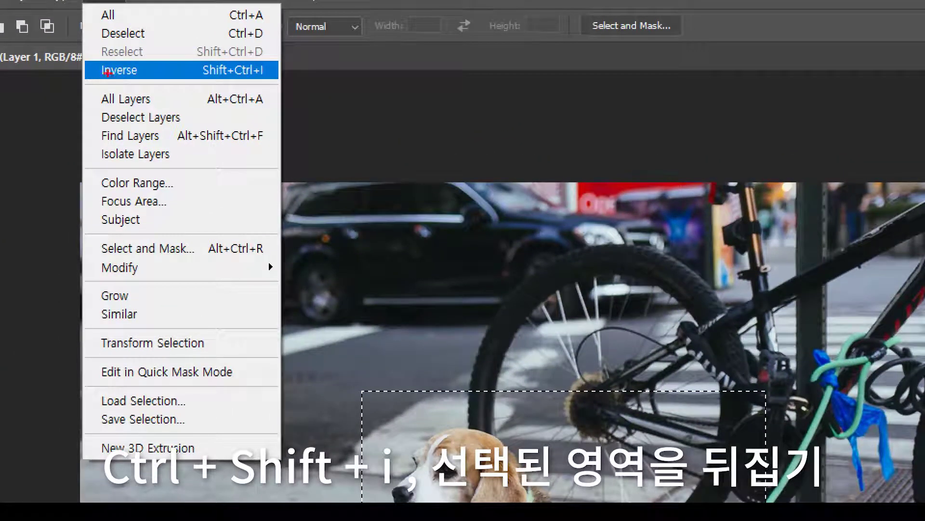
{"action": "left_click_drag", "start_coordinate": [93, 79], "coordinate": [265, 72]}
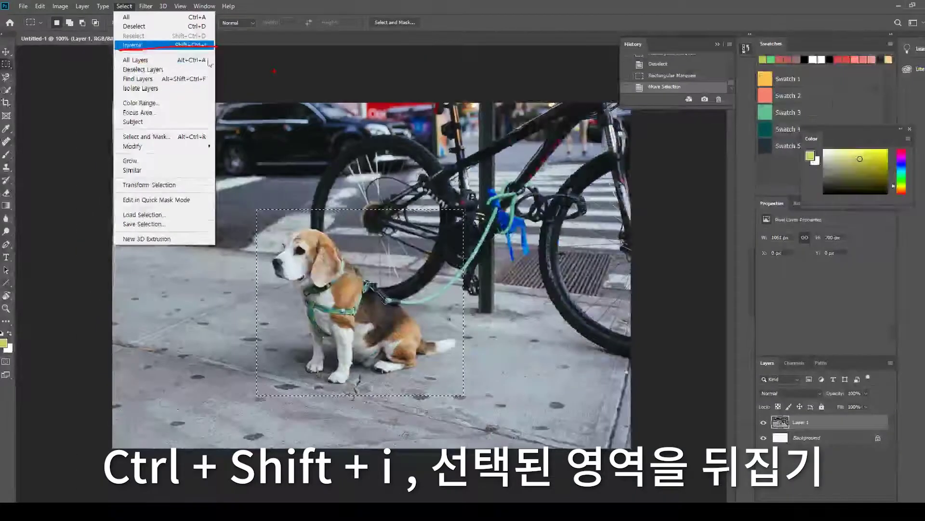
{"action": "key", "text": "Escape"}
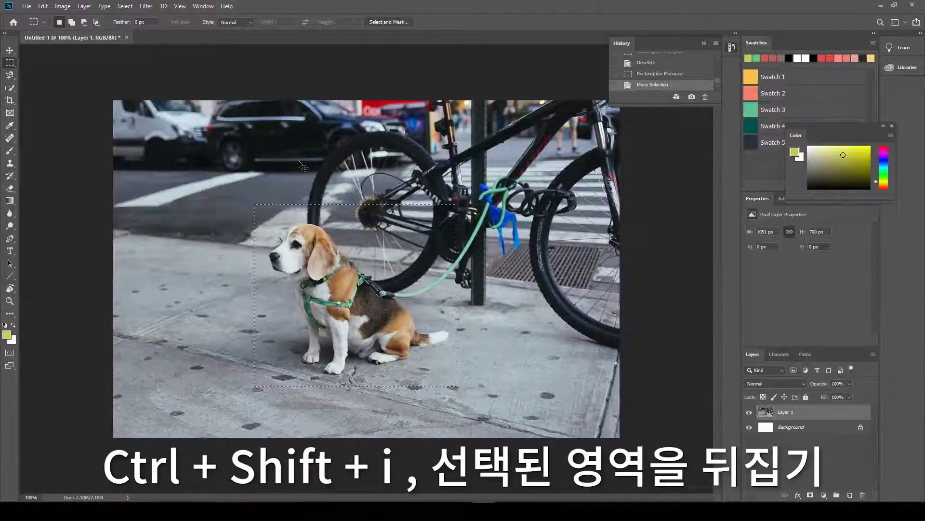
{"action": "key", "text": "ctrl+shift+i"}
{"action": "key", "text": "ctrl+shift+i"}
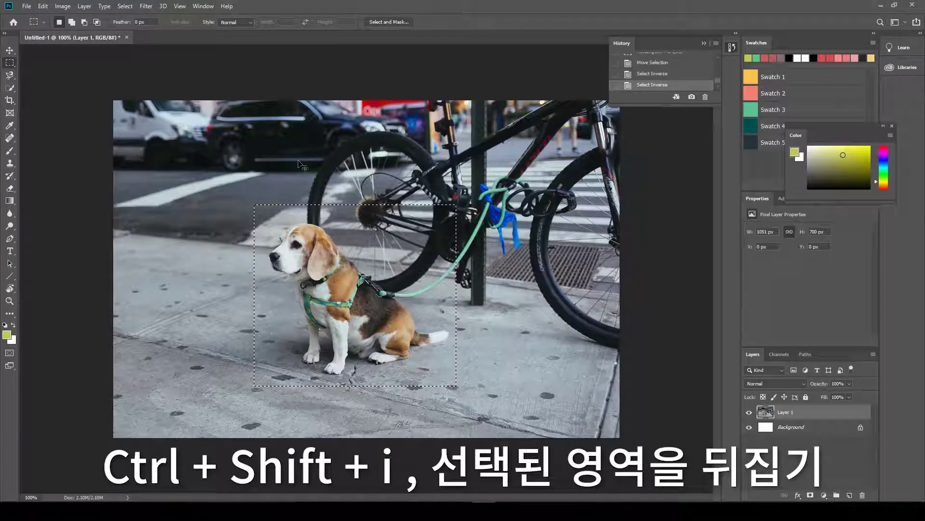
{"action": "key", "text": "ctrl+shift+i"}
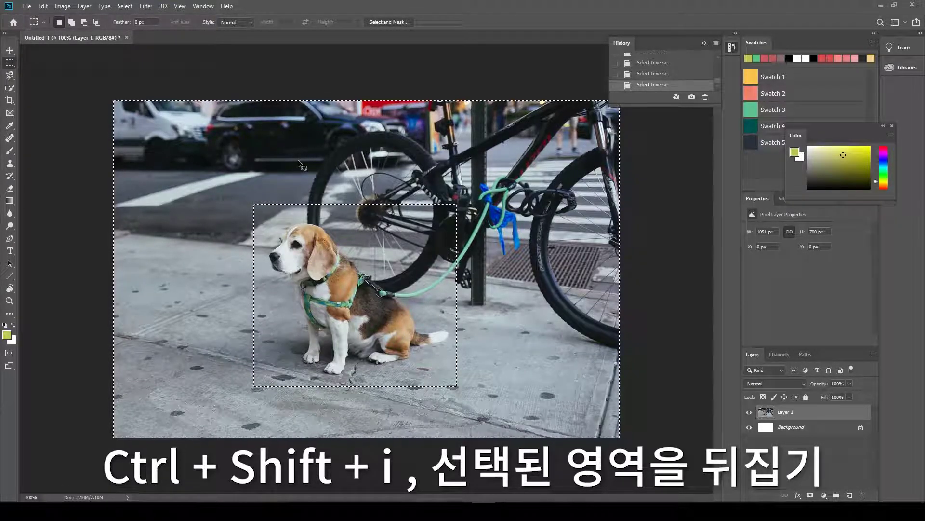
View the inverted selection in Quick Mask mode, invert it back to the dog rectangle and view that mask too.
{"action": "key", "text": "ctrl+d"}
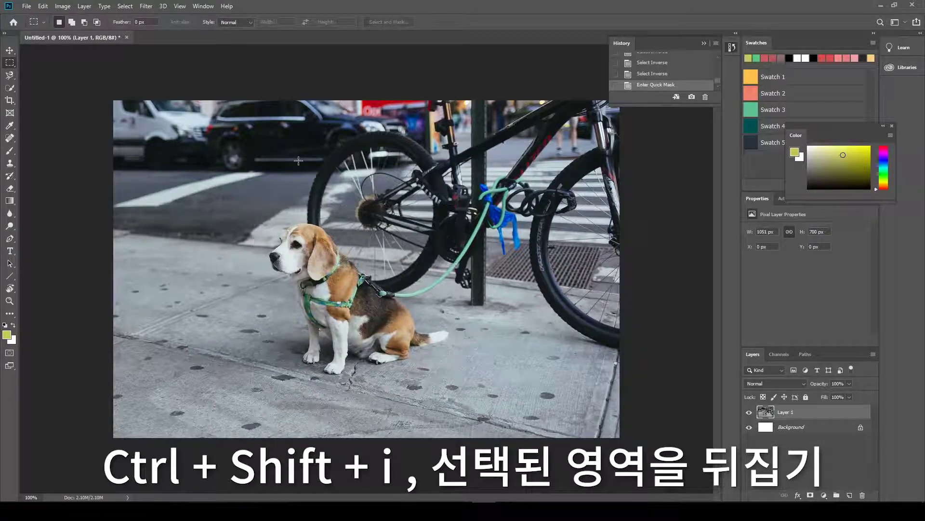
{"action": "key", "text": "q"}
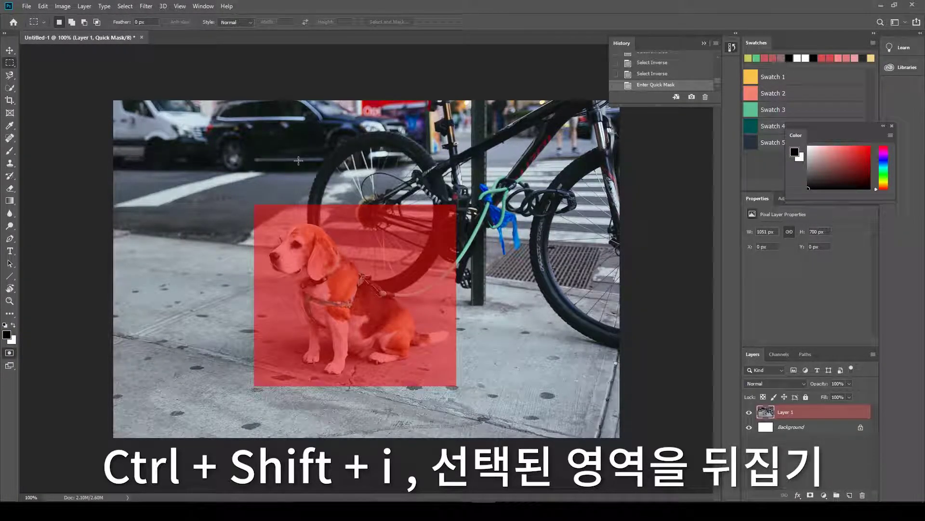
{"action": "key", "text": "q"}
{"action": "key", "text": "ctrl+shift+i"}
{"action": "key", "text": "q"}
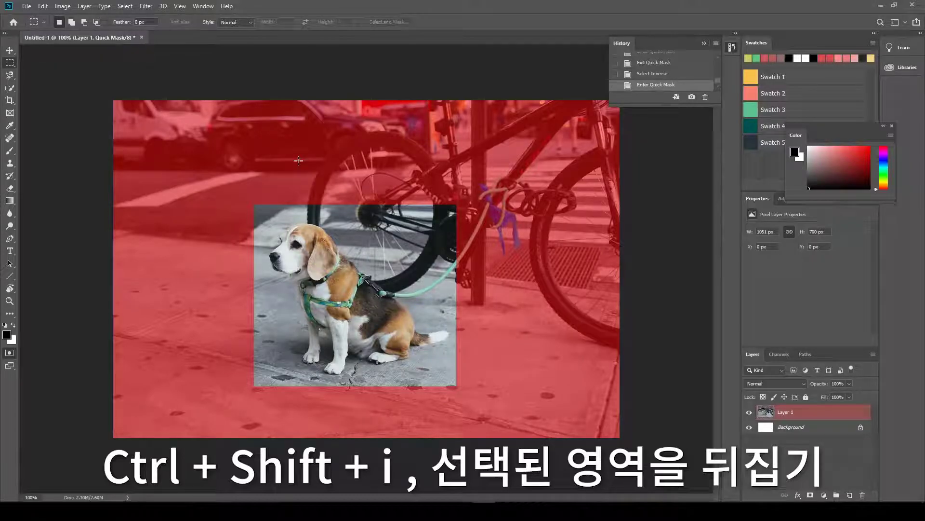
{"action": "key", "text": "q"}
Toggle the selection between the dog rectangle and its surroundings, ending with the surroundings selected.
{"action": "key", "text": "ctrl+shift+i"}
{"action": "key", "text": "ctrl+shift+i"}
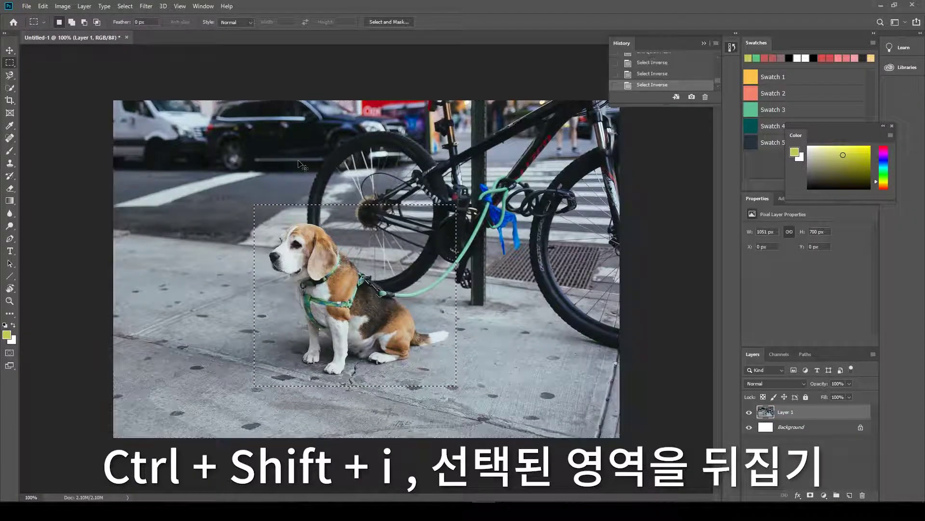
{"action": "key", "text": "ctrl+shift+i"}
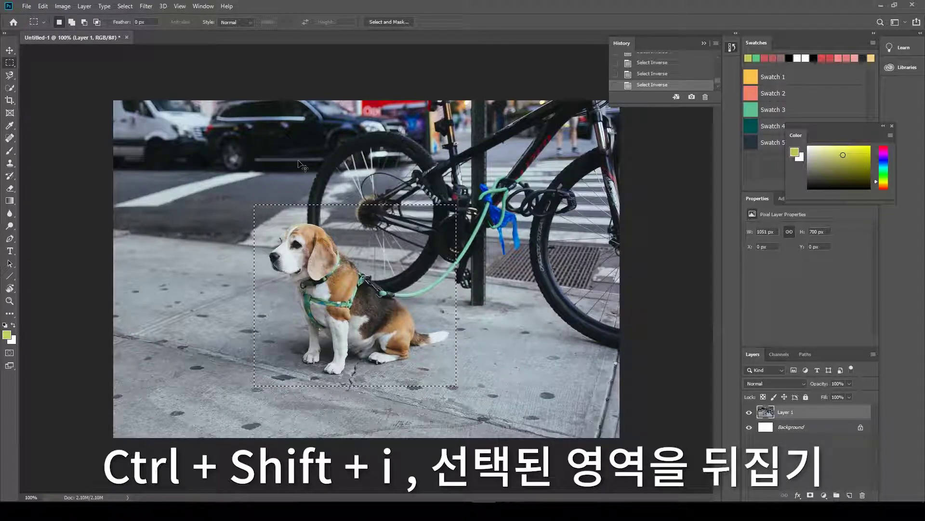
{"action": "key", "text": "ctrl+shift+i"}
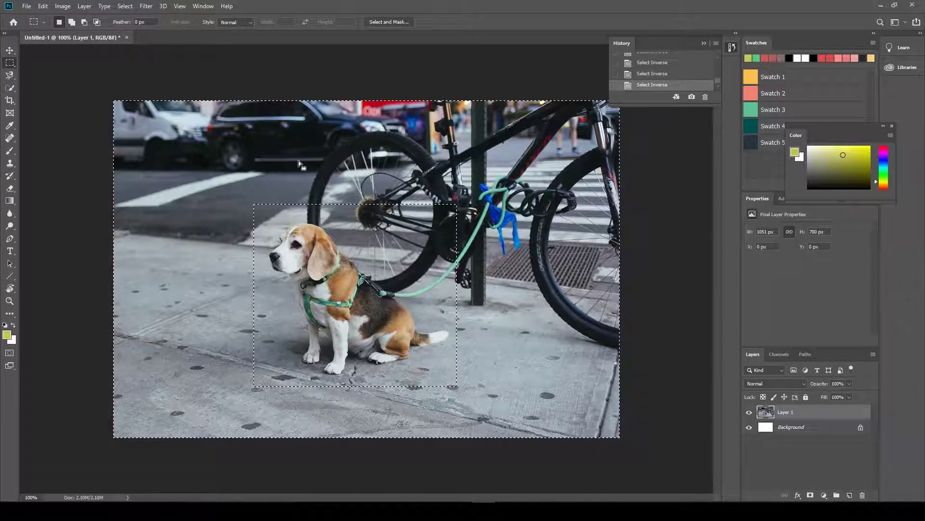
Check the inverted selection in Quick Mask mode, delete the photo outside the dog rectangle and deselect.
{"action": "key", "text": "q"}
{"action": "key", "text": "q"}
{"action": "key", "text": "Delete"}
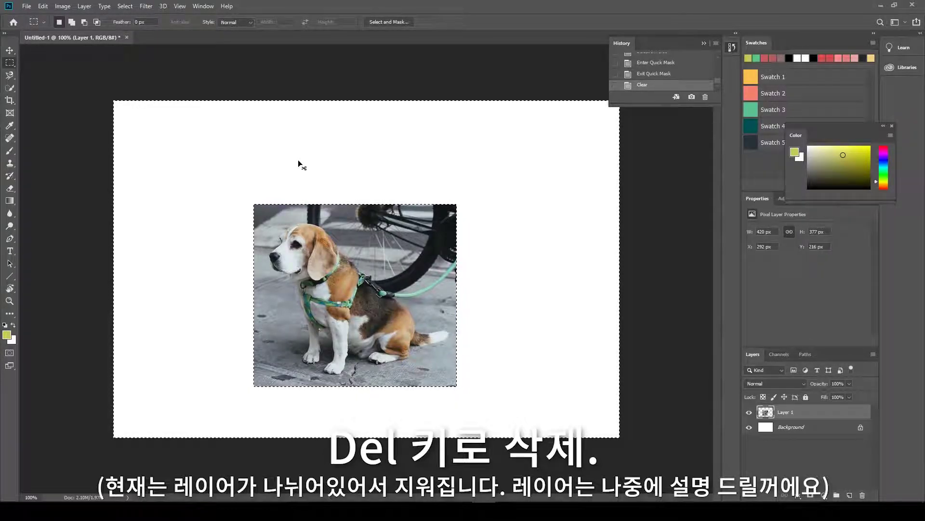
{"action": "key", "text": "ctrl+d"}
{"action": "scroll", "coordinate": [458, 190], "scroll_direction": "up", "scroll_amount": 5}
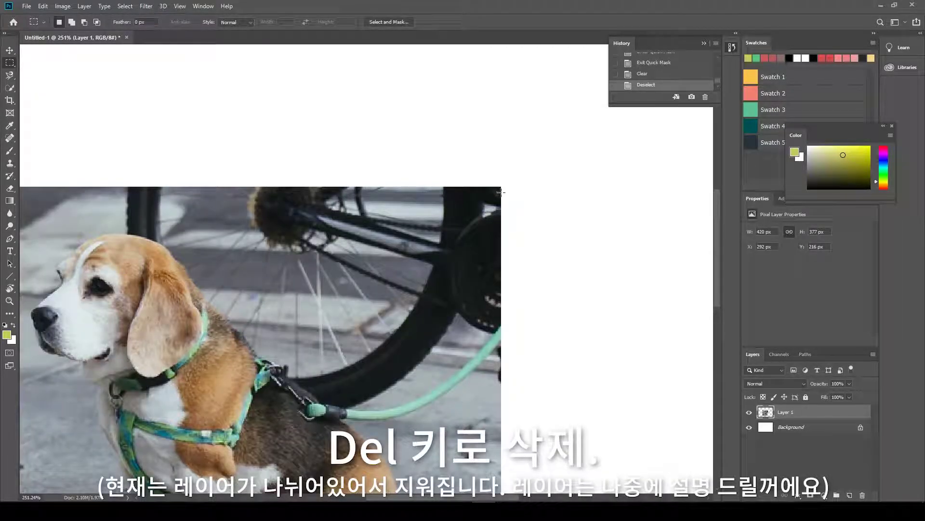
{"action": "scroll", "coordinate": [482, 313], "scroll_direction": "down", "scroll_amount": 4}
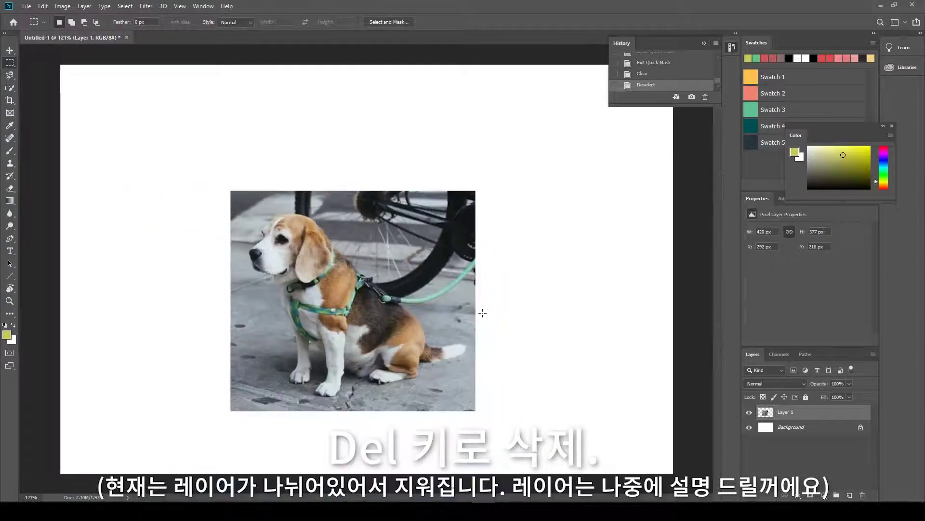
Switch Quick Mask mode on and off, and step back in the history to before the photo's surroundings were deleted.
{"action": "key", "text": "q"}
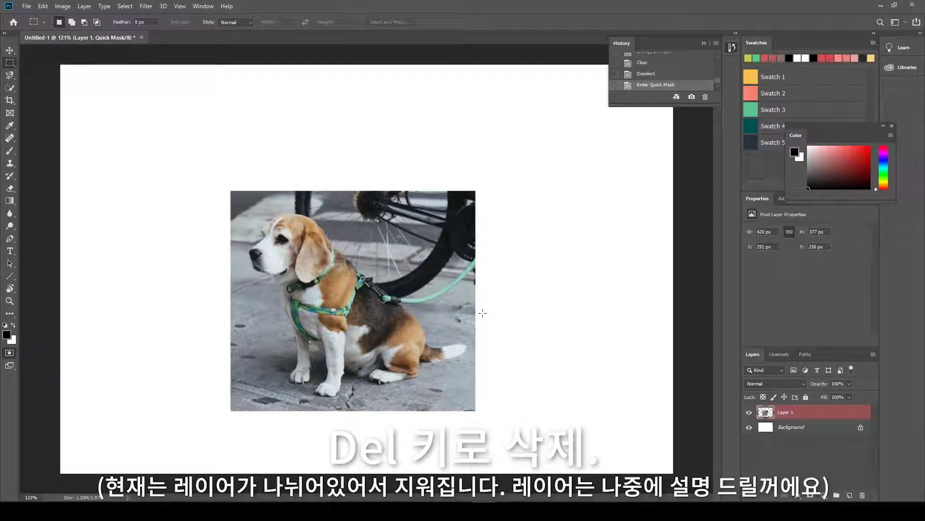
{"action": "key", "text": "q"}
{"action": "key", "text": "ctrl+z"}
{"action": "key", "text": "ctrl+z"}
{"action": "key", "text": "ctrl+z"}
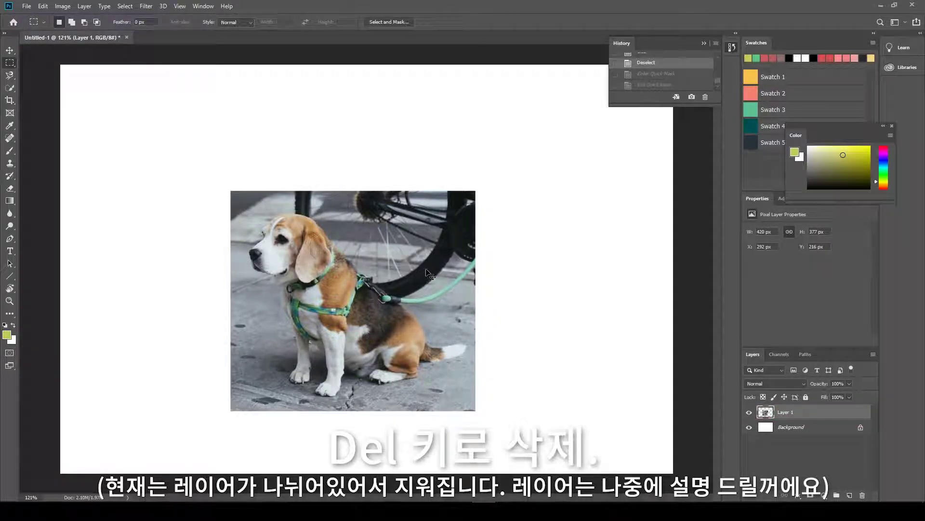
{"action": "key", "text": "ctrl+shift+z"}
{"action": "key", "text": "ctrl+shift+z"}
{"action": "key", "text": "ctrl+shift+z"}
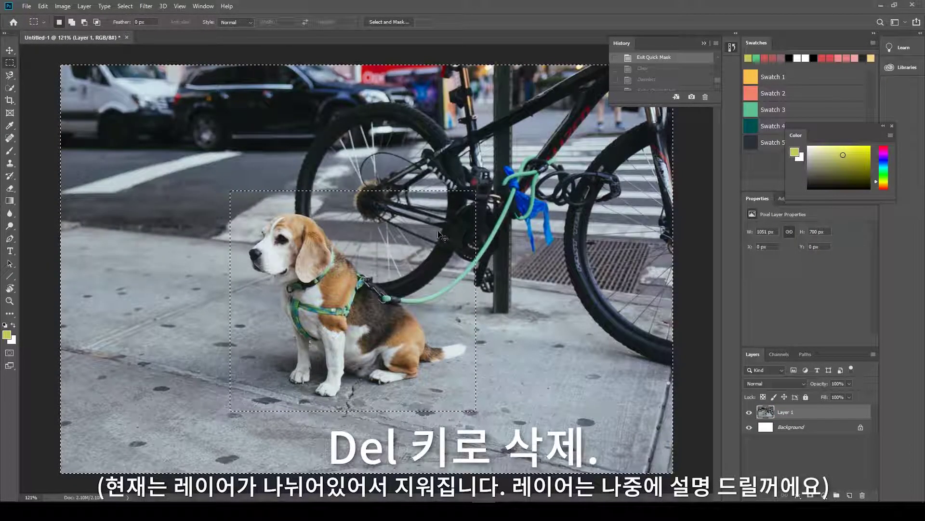
Replace the inverted selection with a new rectangular marquee around the dog.
{"action": "left_click_drag", "start_coordinate": [232, 183], "coordinate": [479, 404]}
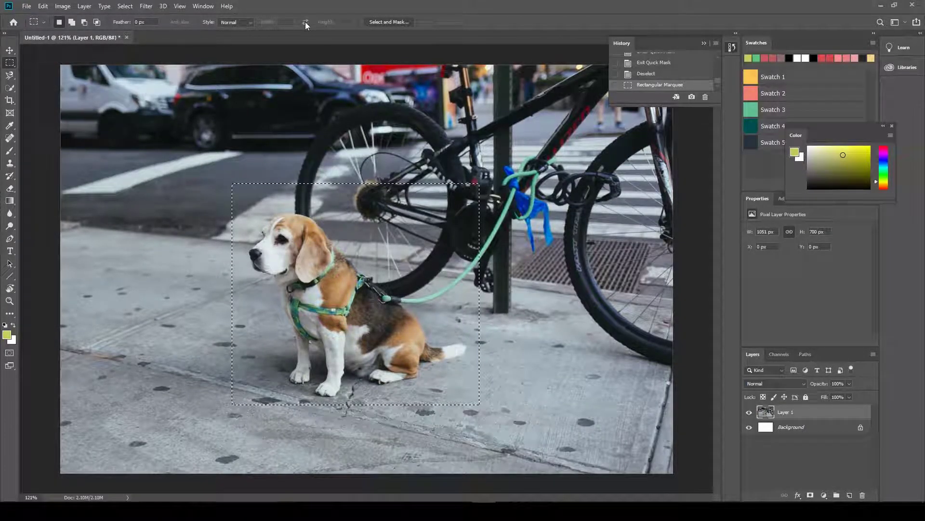
Locate the Feather command among the selection modifiers, open its dialog and dismiss it without applying a radius.
{"action": "left_click", "coordinate": [125, 7]}
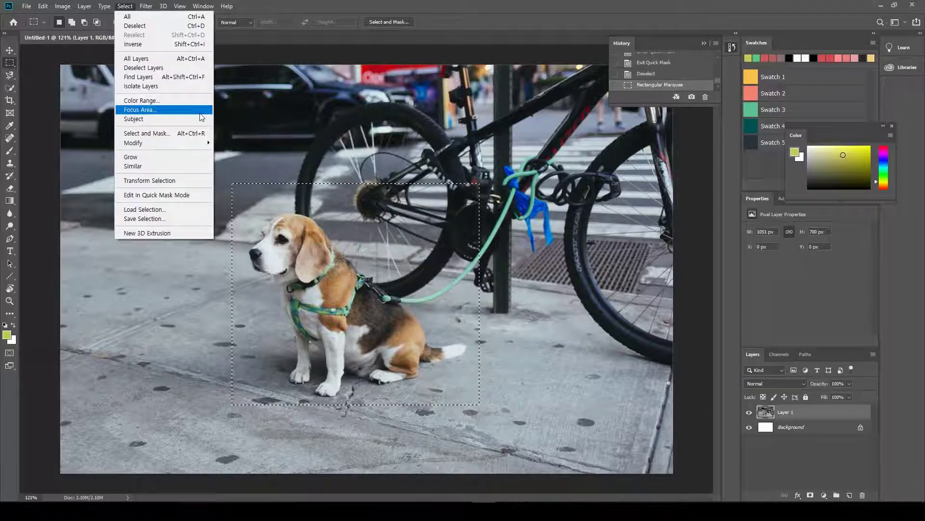
{"action": "mouse_move", "coordinate": [196, 146]}
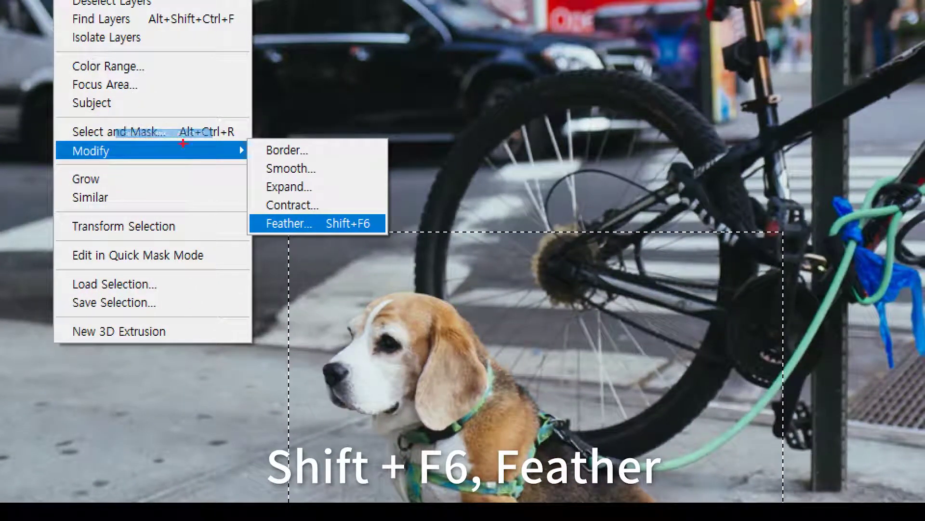
{"action": "left_click_drag", "start_coordinate": [264, 233], "coordinate": [295, 228]}
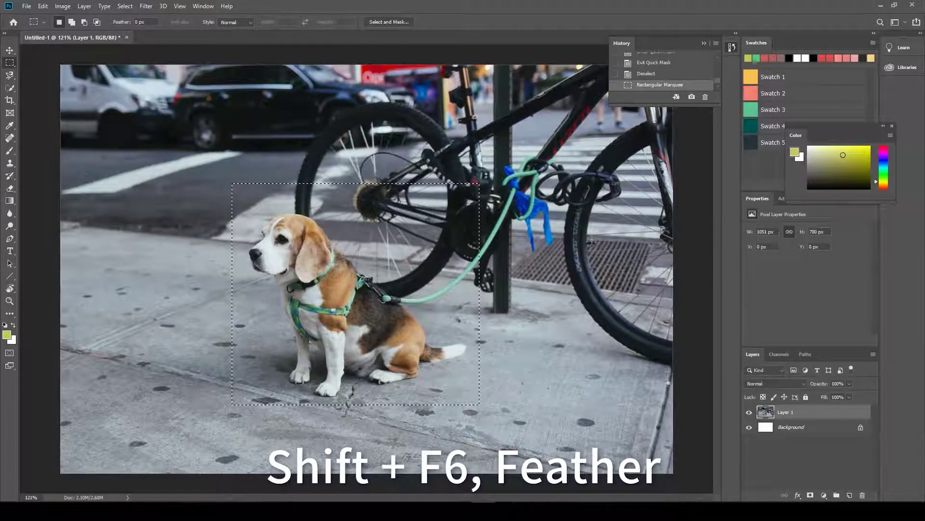
{"action": "key", "text": "shift+F6"}
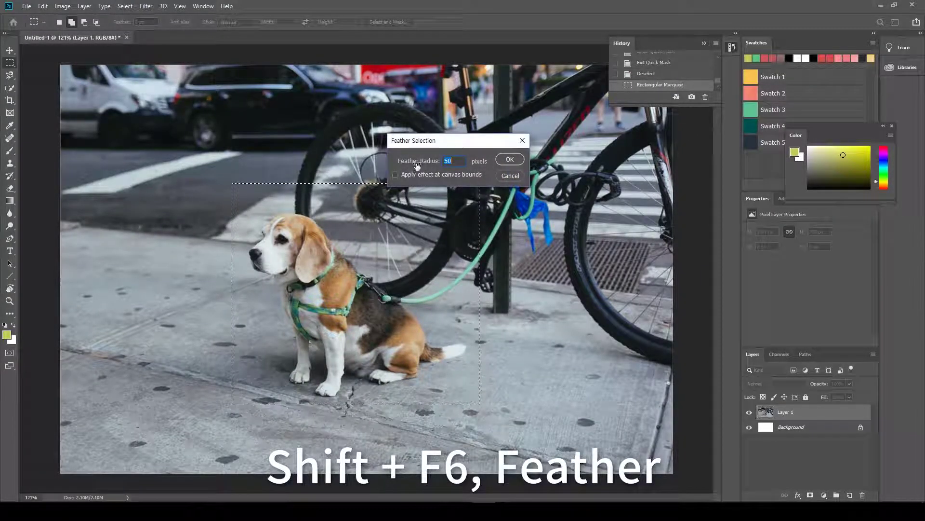
{"action": "left_click_drag", "start_coordinate": [433, 140], "coordinate": [425, 151]}
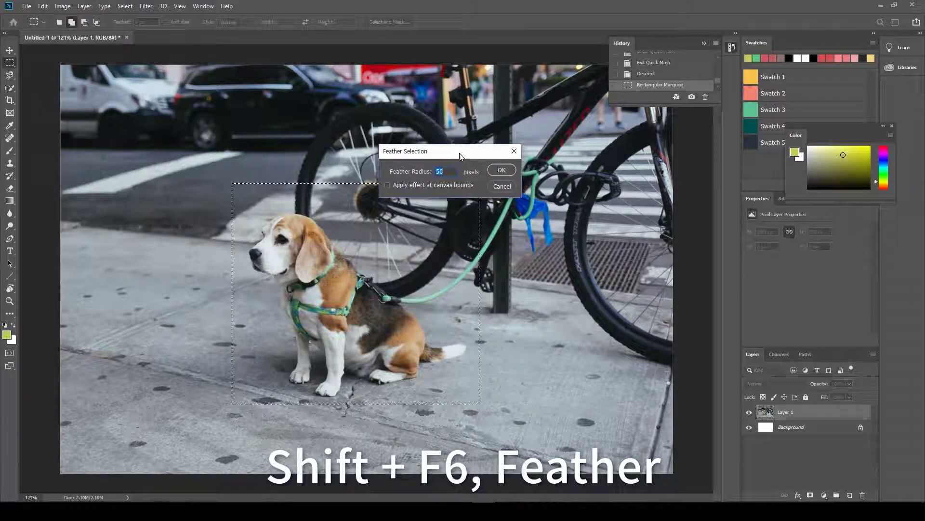
{"action": "left_click", "coordinate": [500, 188]}
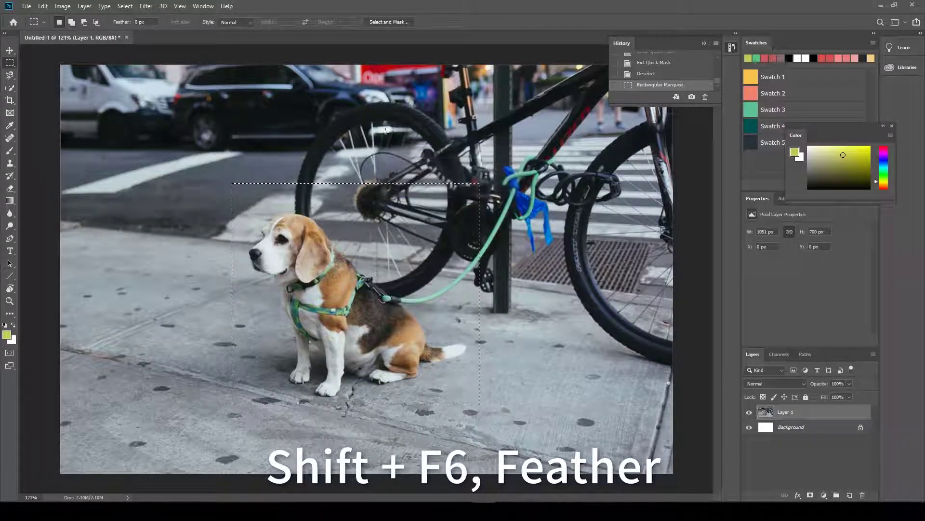
Feather the rectangular selection around the dog with a radius of 10 pixels.
{"action": "left_click", "coordinate": [122, 7]}
{"action": "mouse_move", "coordinate": [182, 143]}
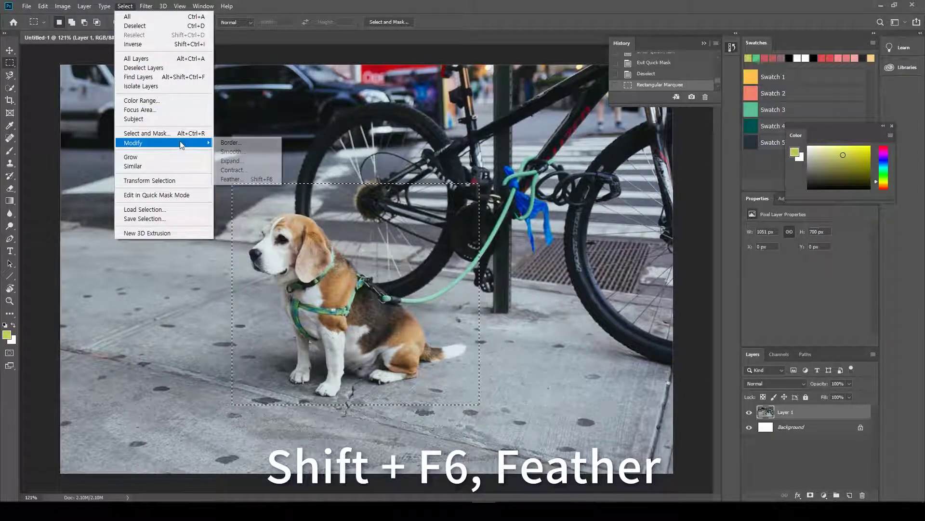
{"action": "left_click", "coordinate": [236, 181]}
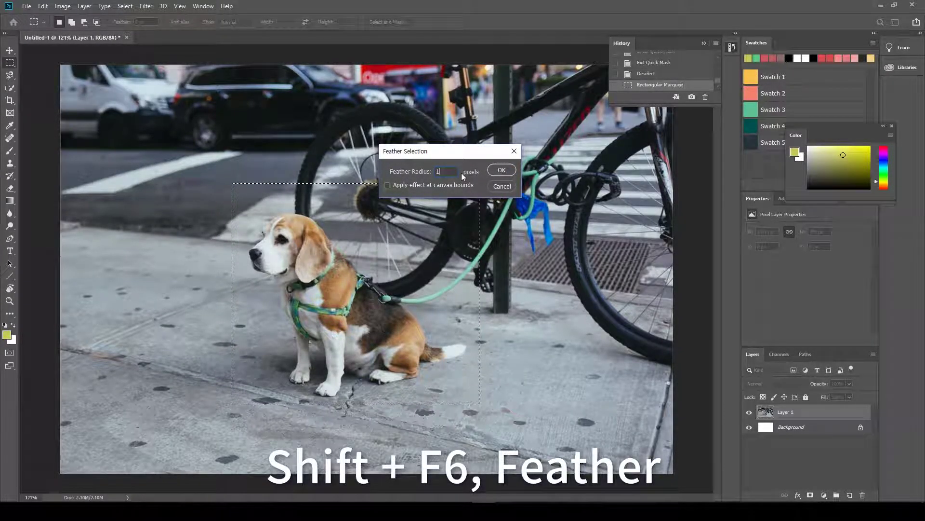
{"action": "left_click", "coordinate": [504, 168]}
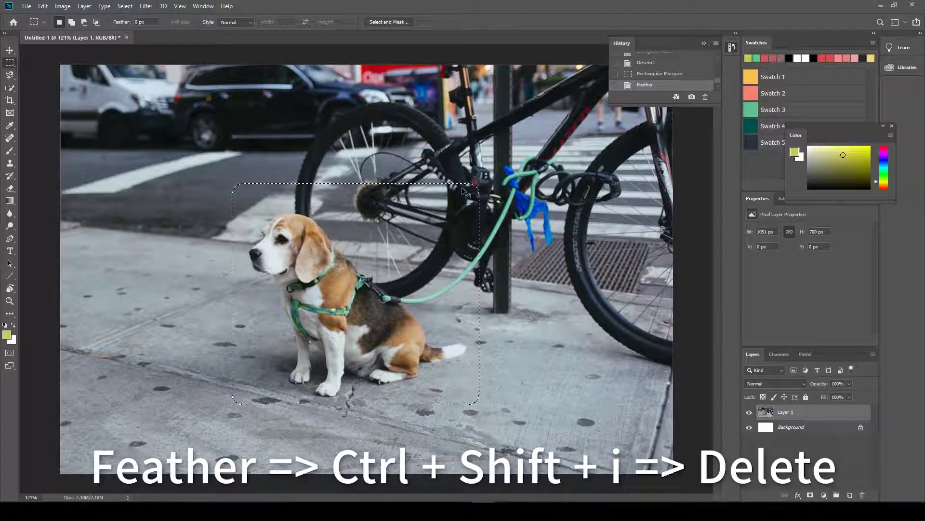
Invert the feathered selection, delete the photo's surroundings and deselect.
{"action": "key", "text": "ctrl+shift+i"}
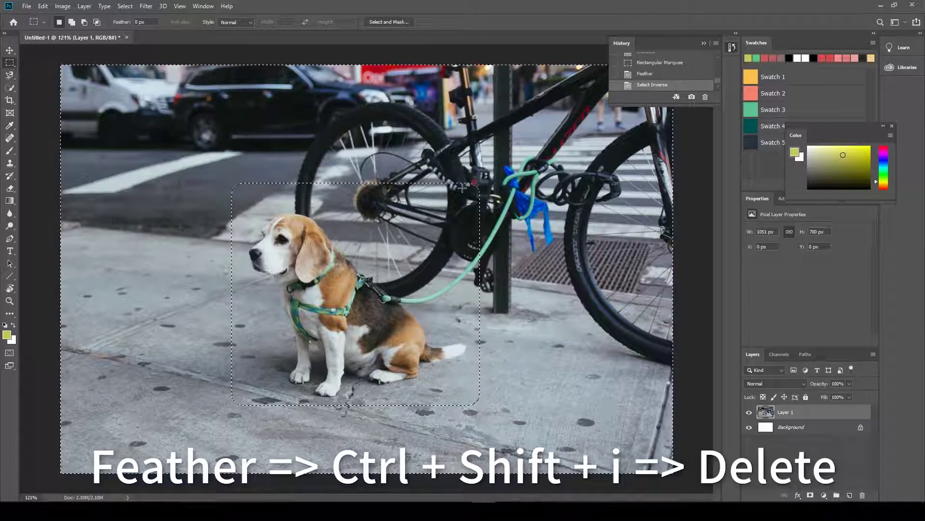
{"action": "key", "text": "Delete"}
{"action": "key", "text": "ctrl+d"}
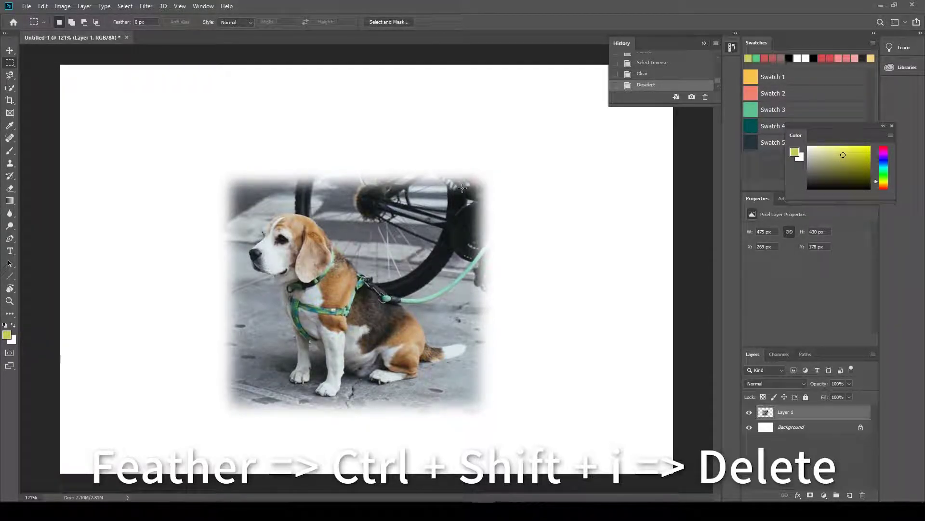
Undo the deselection, deletion, inversion and feathering, back to the plain rectangular marquee around the dog.
{"action": "key", "text": "ctrl+z"}
{"action": "key", "text": "ctrl+z"}
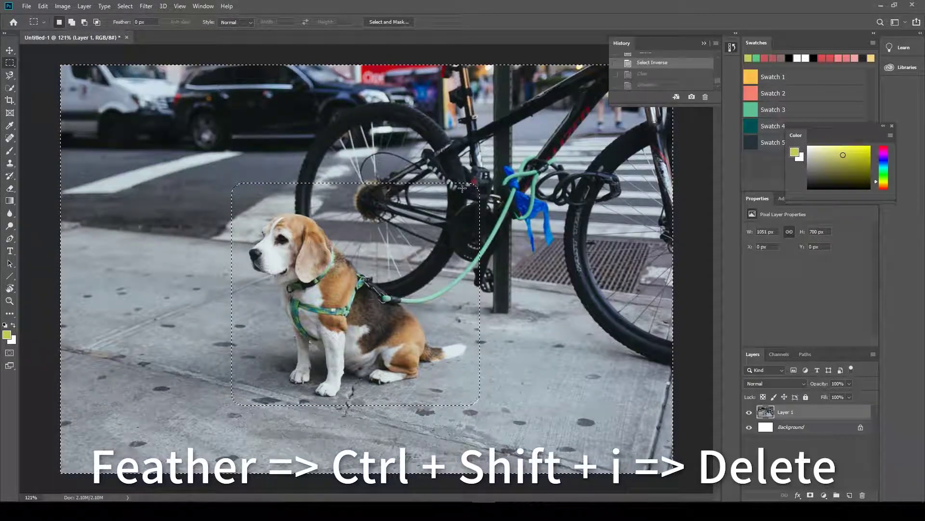
{"action": "key", "text": "ctrl+z"}
{"action": "key", "text": "ctrl+z"}
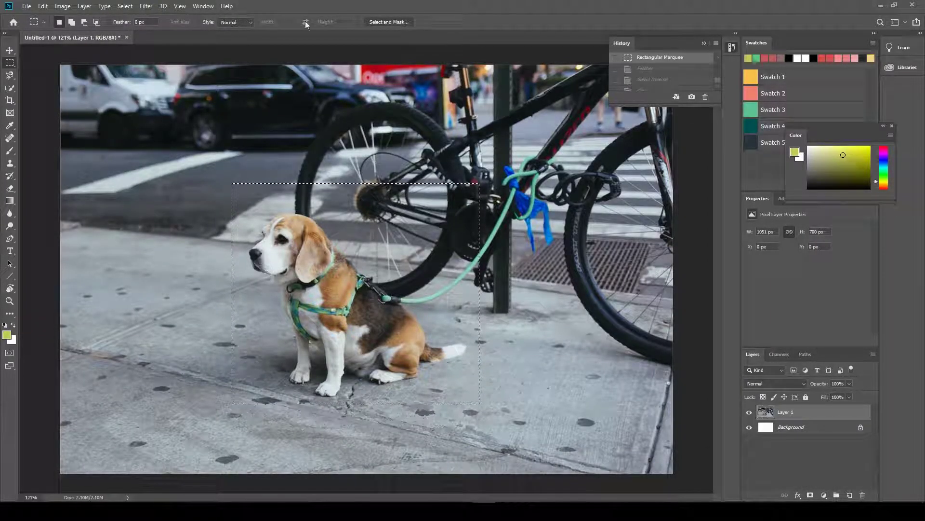
Feather the rectangular selection around the dog again, using a radius much larger than 10 pixels.
{"action": "left_click", "coordinate": [125, 6]}
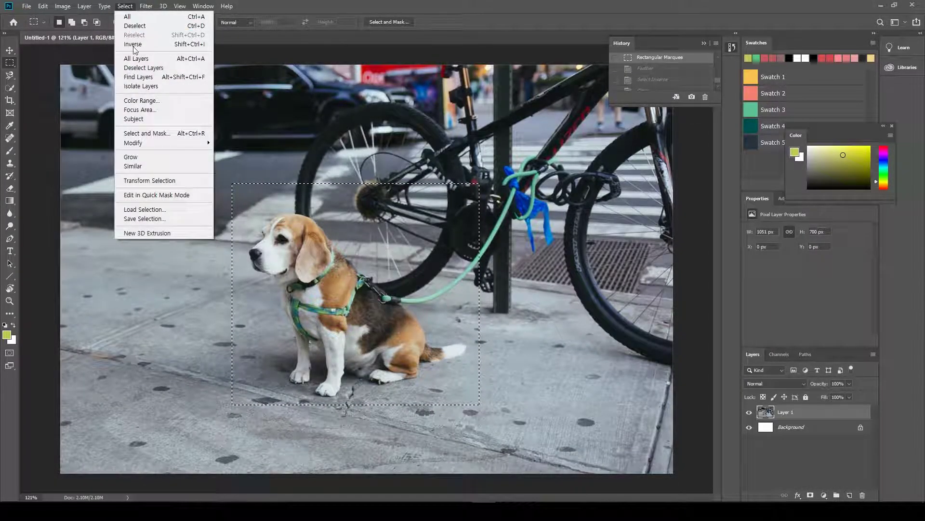
{"action": "mouse_move", "coordinate": [164, 142]}
{"action": "left_click", "coordinate": [247, 175]}
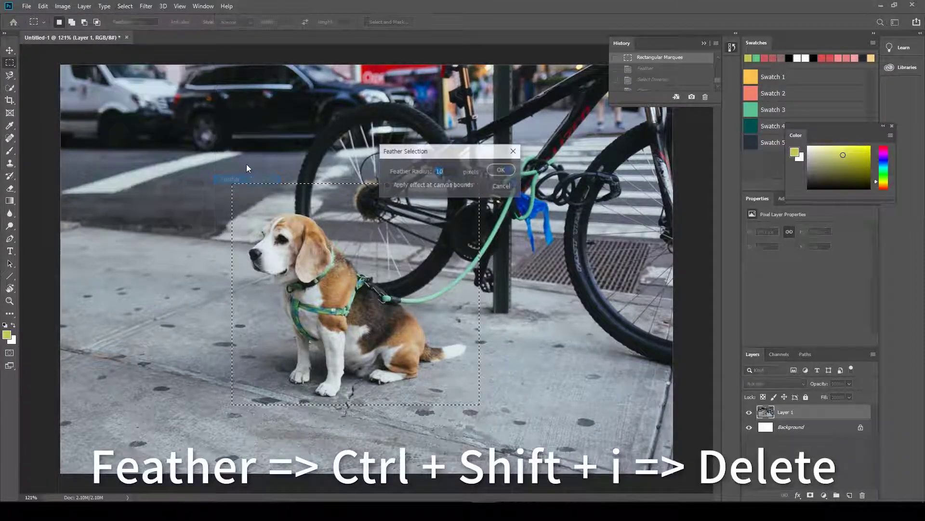
{"action": "key", "text": "Return"}
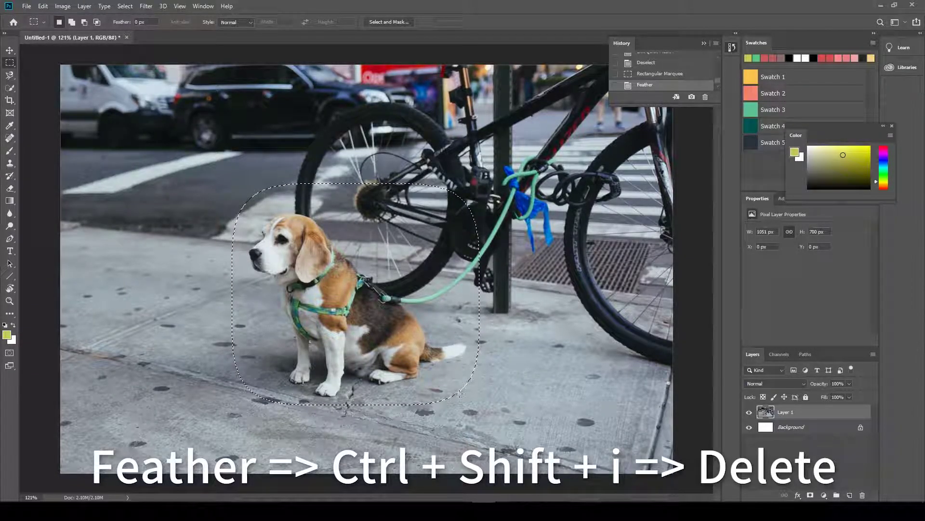
Invert the strongly feathered selection, delete the photo around the dog and deselect.
{"action": "key", "text": "ctrl+shift+i"}
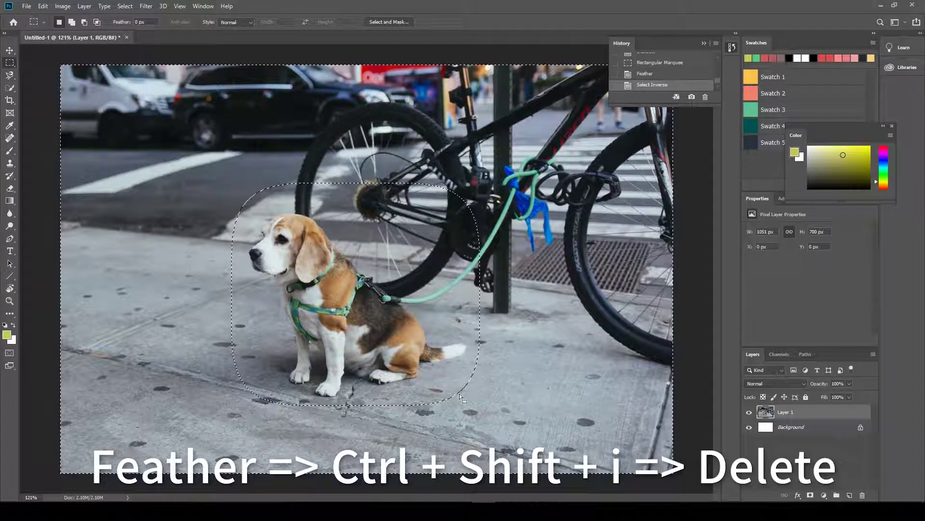
{"action": "key", "text": "Delete"}
{"action": "key", "text": "Left"}
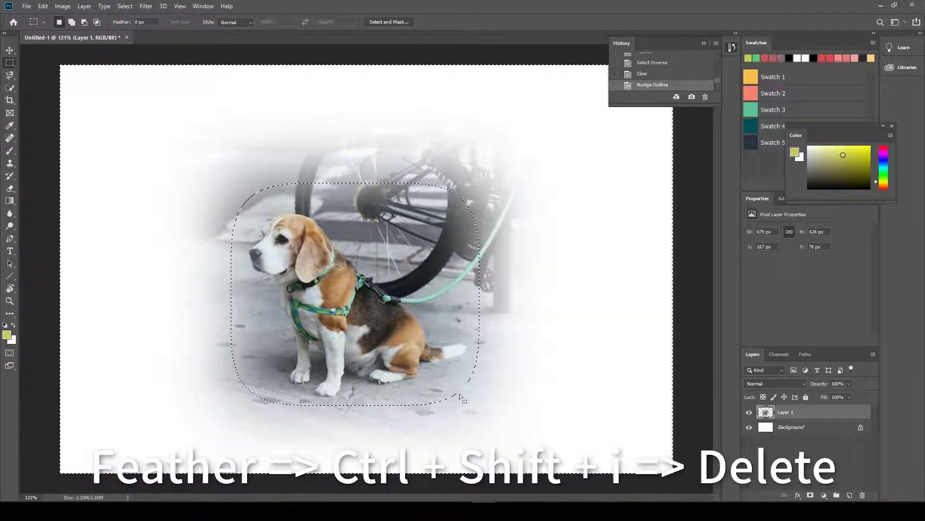
{"action": "key", "text": "ctrl+d"}
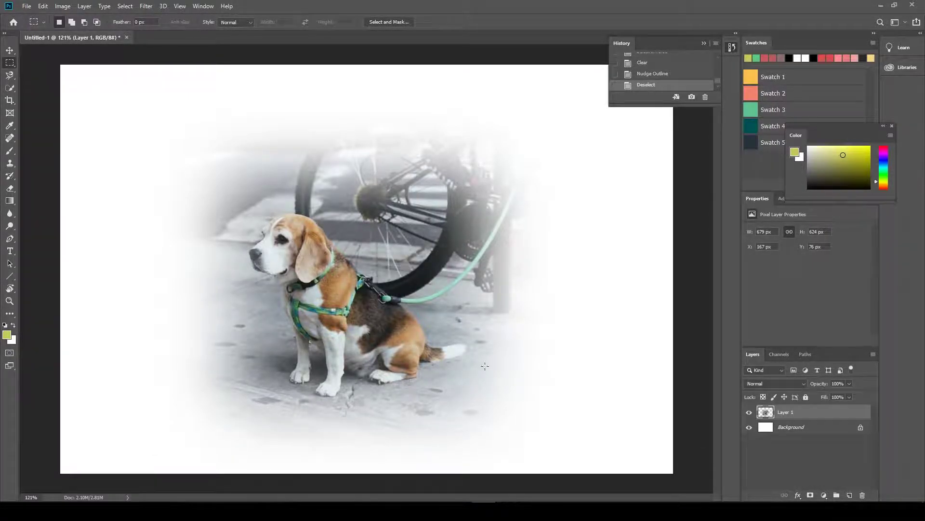
Fill the Background layer with purple and again with light blue to show the photo's faded edges.
{"action": "left_click", "coordinate": [884, 153]}
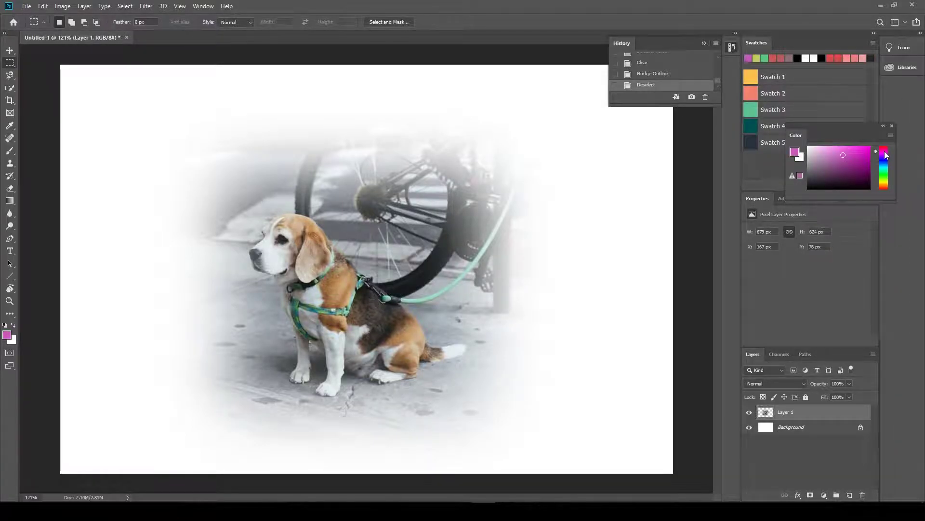
{"action": "left_click", "coordinate": [806, 428]}
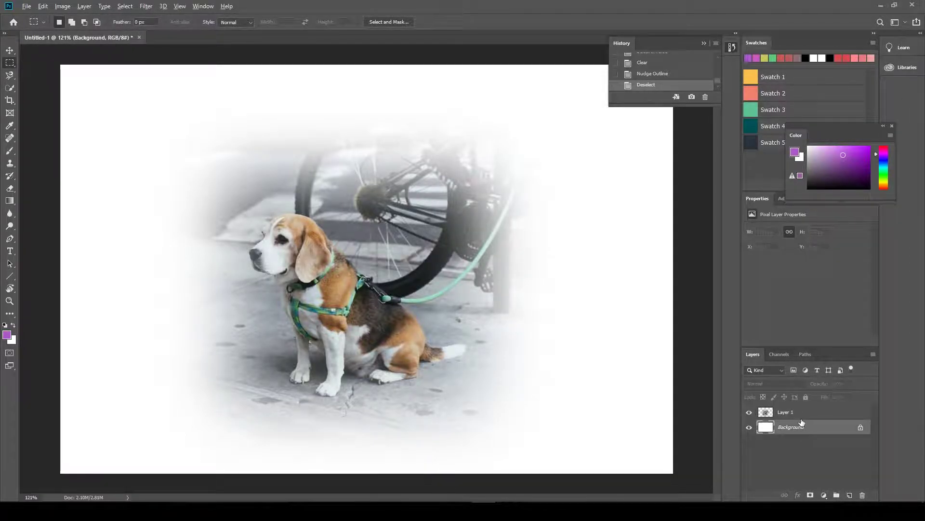
{"action": "key", "text": "alt+BackSpace"}
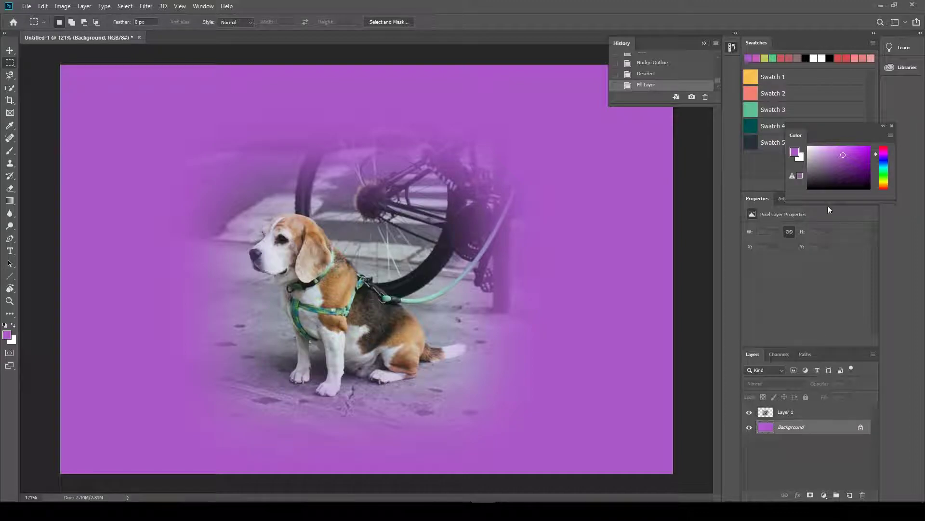
{"action": "left_click", "coordinate": [880, 166]}
{"action": "key", "text": "alt+BackSpace"}
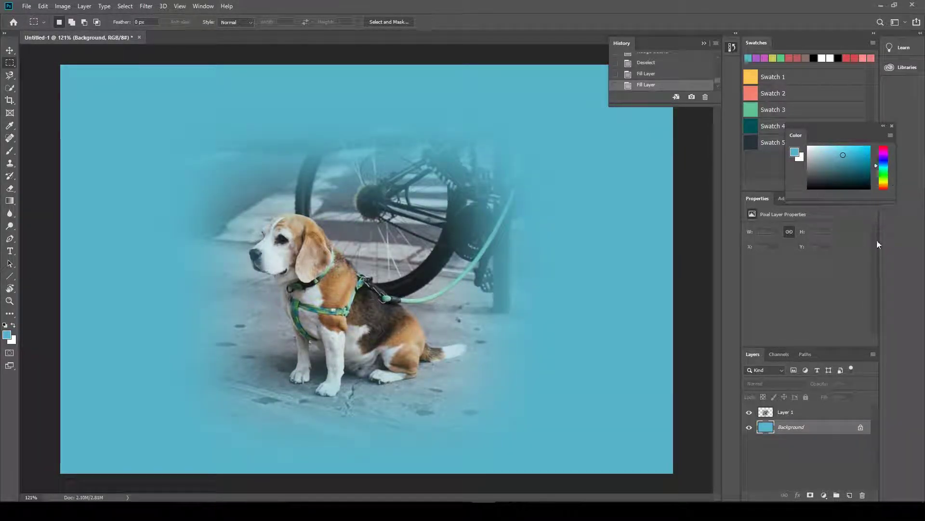
Step back through the history to before the surroundings were deleted and the feathered selection was inverted, and deselect.
{"action": "key", "text": "ctrl+alt+z"}
{"action": "key", "text": "ctrl+alt+z"}
{"action": "key", "text": "ctrl+alt+z"}
{"action": "key", "text": "ctrl+alt+z"}
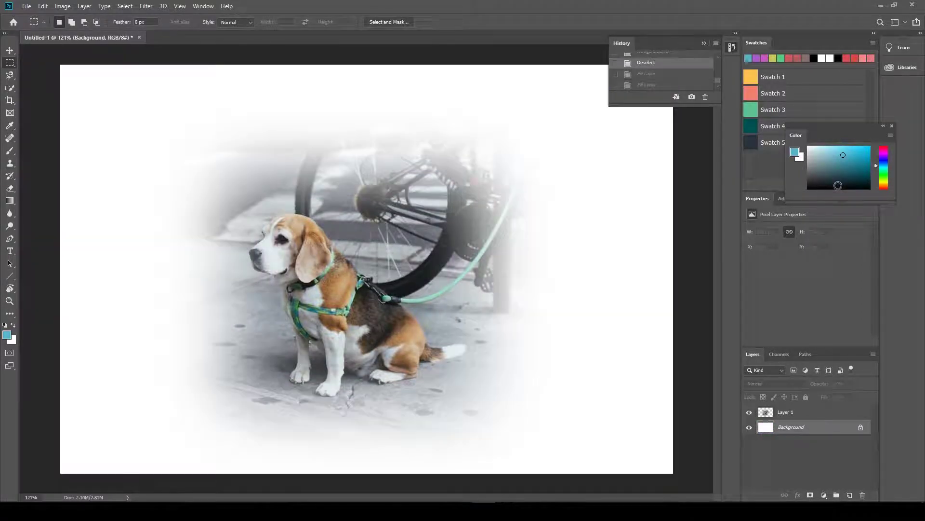
{"action": "key", "text": "ctrl+alt+z"}
{"action": "key", "text": "ctrl+alt+z"}
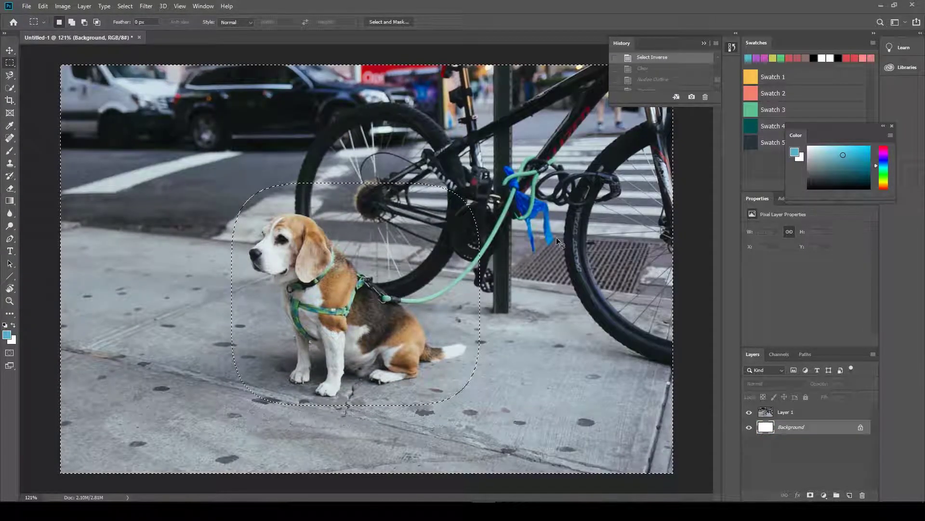
{"action": "key", "text": "ctrl+d"}
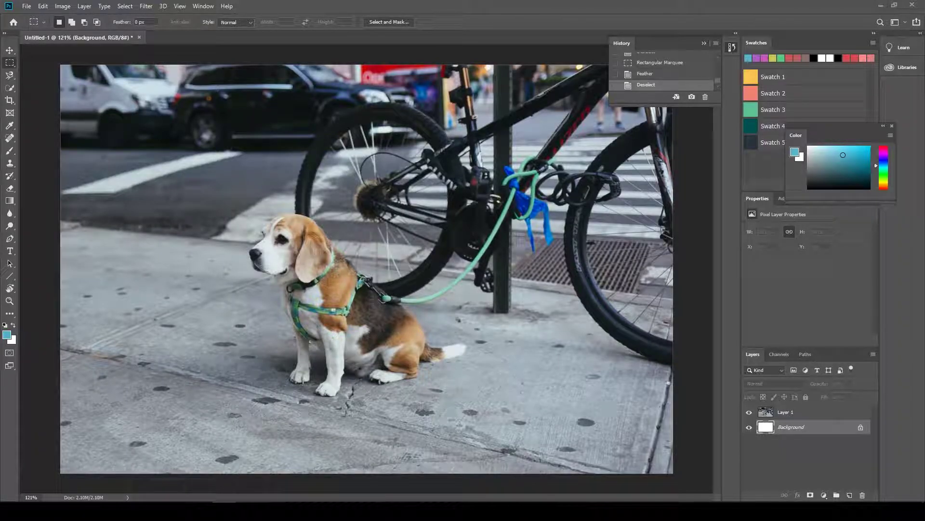
Draw a rectangular marquee around the dog's head and chest and nudge the selection slightly.
{"action": "left_click_drag", "start_coordinate": [235, 183], "coordinate": [355, 315]}
{"action": "left_click_drag", "start_coordinate": [325, 276], "coordinate": [323, 278]}
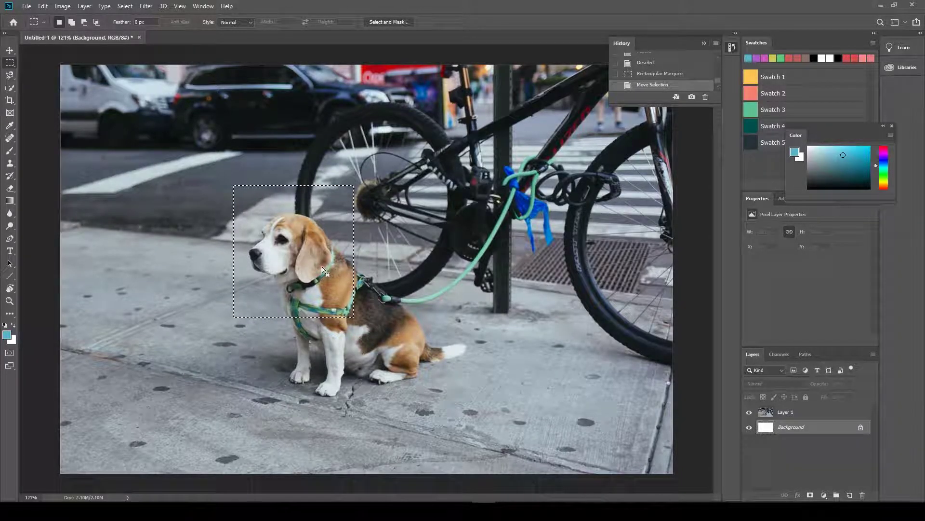
Use Transform Selection to enlarge the marquee to about 137% width and 164% height, rotated about 112° over the dog.
{"action": "left_click", "coordinate": [122, 5]}
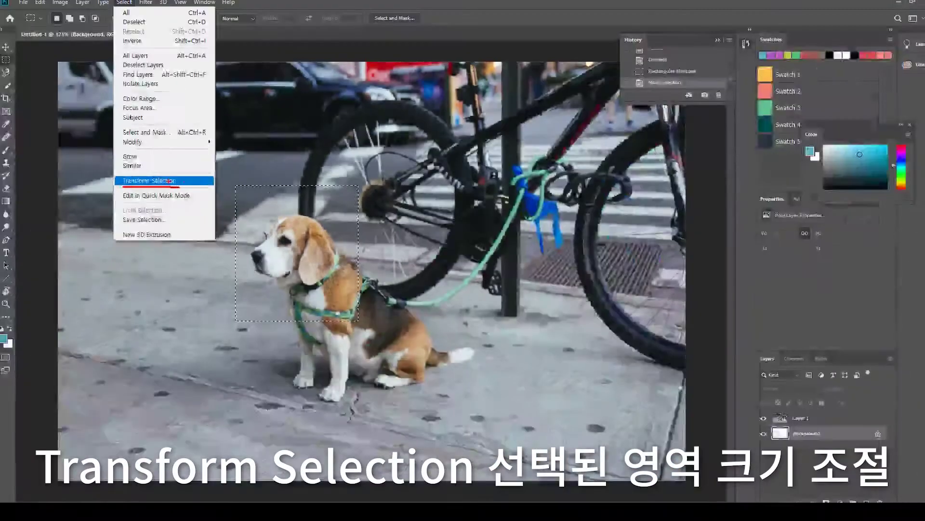
{"action": "left_click", "coordinate": [179, 178]}
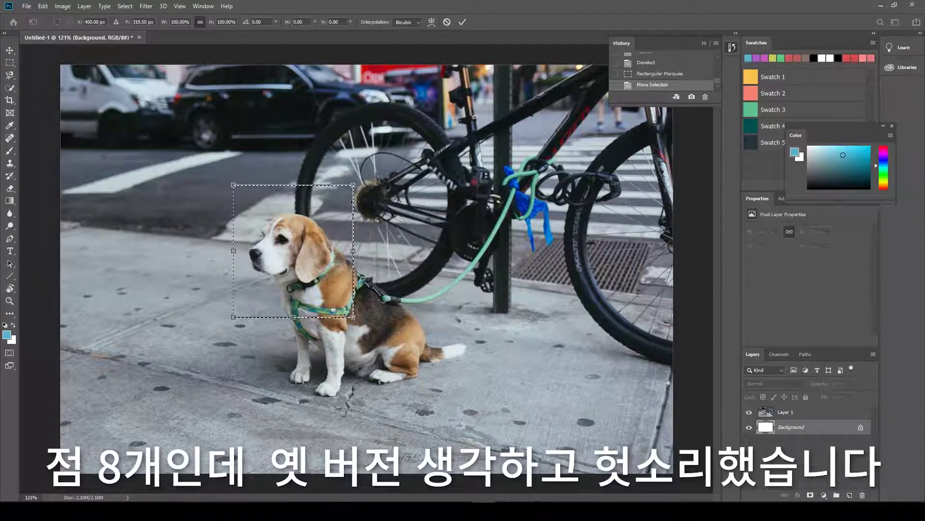
{"action": "mouse_move", "coordinate": [354, 255]}
{"action": "left_mouse_down"}
{"action": "mouse_move", "coordinate": [387, 260]}
{"action": "mouse_move", "coordinate": [353, 252]}
{"action": "left_mouse_up"}
{"action": "mouse_move", "coordinate": [353, 185]}
{"action": "left_mouse_down"}
{"action": "mouse_move", "coordinate": [389, 145]}
{"action": "mouse_move", "coordinate": [343, 197]}
{"action": "left_mouse_up"}
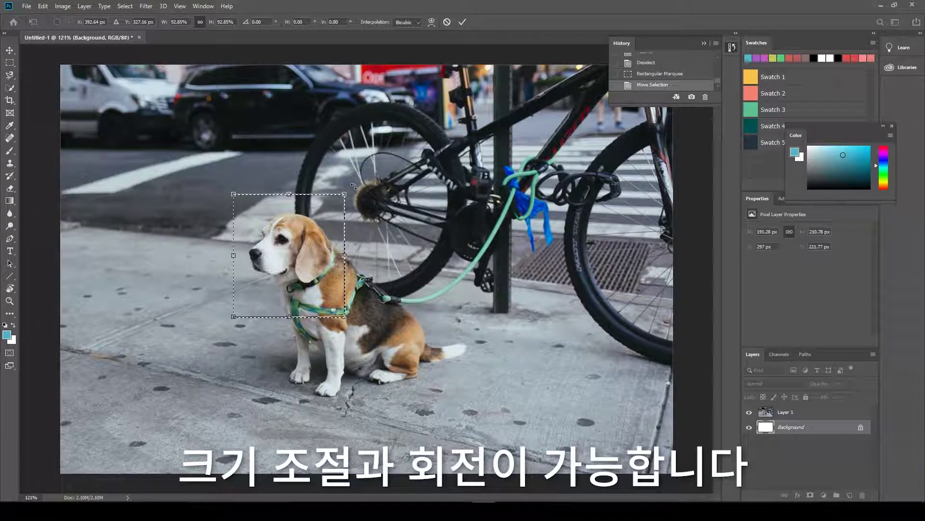
{"action": "left_click_drag", "start_coordinate": [354, 186], "coordinate": [477, 189]}
{"action": "left_click_drag", "start_coordinate": [419, 205], "coordinate": [393, 246]}
{"action": "left_click_drag", "start_coordinate": [356, 191], "coordinate": [345, 246]}
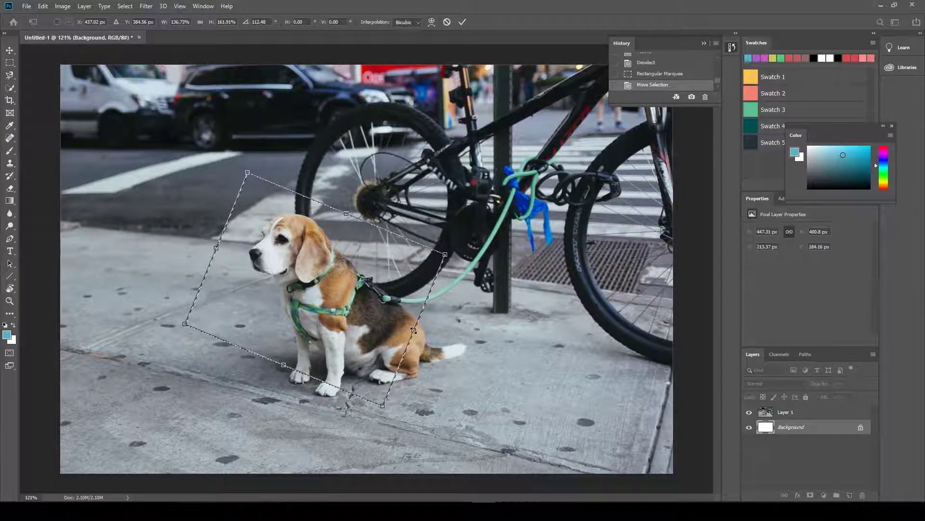
Stretch the rotated selection to about 158% width and 232% height, reposition it around the whole dog and apply the transform.
{"action": "left_click_drag", "start_coordinate": [413, 330], "coordinate": [473, 365]}
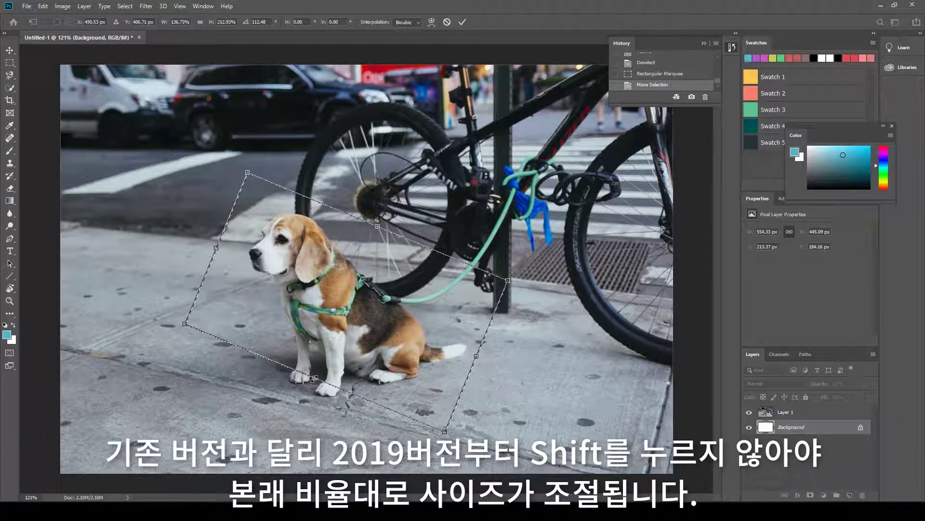
{"action": "left_click_drag", "start_coordinate": [315, 378], "coordinate": [304, 405]}
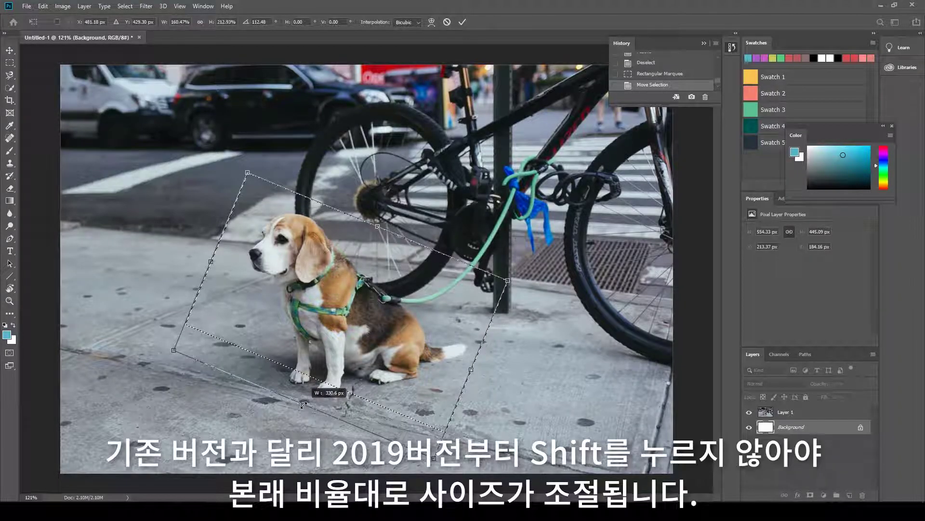
{"action": "left_click_drag", "start_coordinate": [412, 313], "coordinate": [417, 312]}
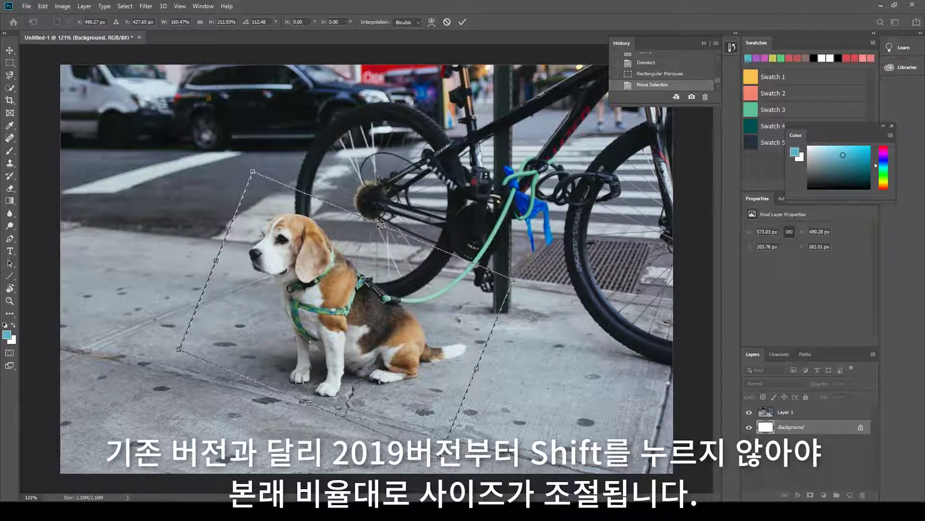
{"action": "left_click_drag", "start_coordinate": [382, 223], "coordinate": [413, 224]}
{"action": "mouse_move", "coordinate": [401, 272]}
{"action": "left_mouse_down"}
{"action": "mouse_move", "coordinate": [400, 261]}
{"action": "mouse_move", "coordinate": [396, 267]}
{"action": "left_mouse_up"}
{"action": "left_click_drag", "start_coordinate": [379, 211], "coordinate": [376, 222]}
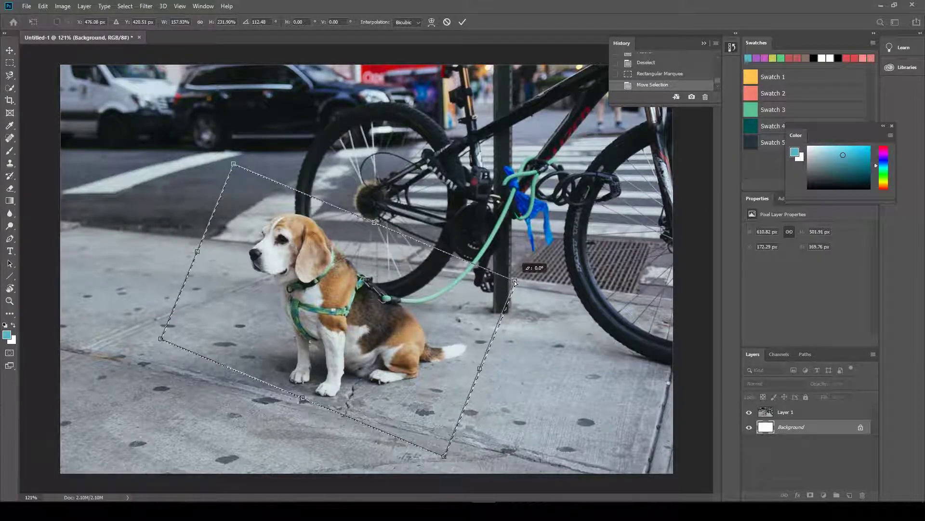
{"action": "key", "text": "Return"}
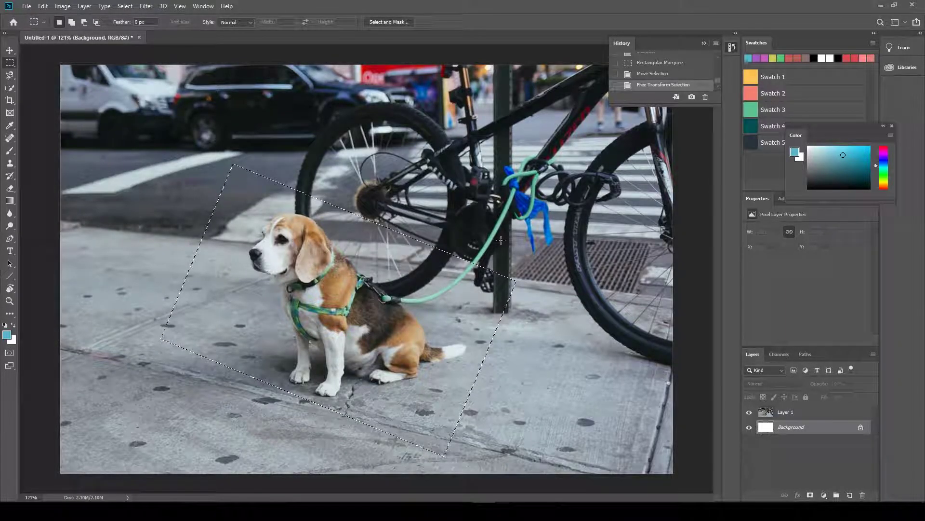
Switch to the Brush tool, toggle Quick Mask mode to check the tilted selection, and try brushing over the bicycle in normal mode.
{"action": "key", "text": "b"}
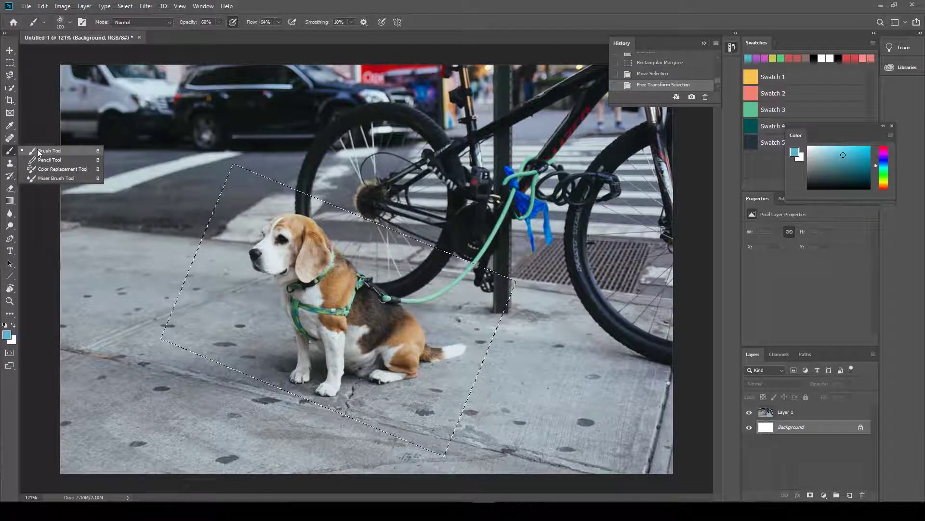
{"action": "left_click", "coordinate": [39, 152]}
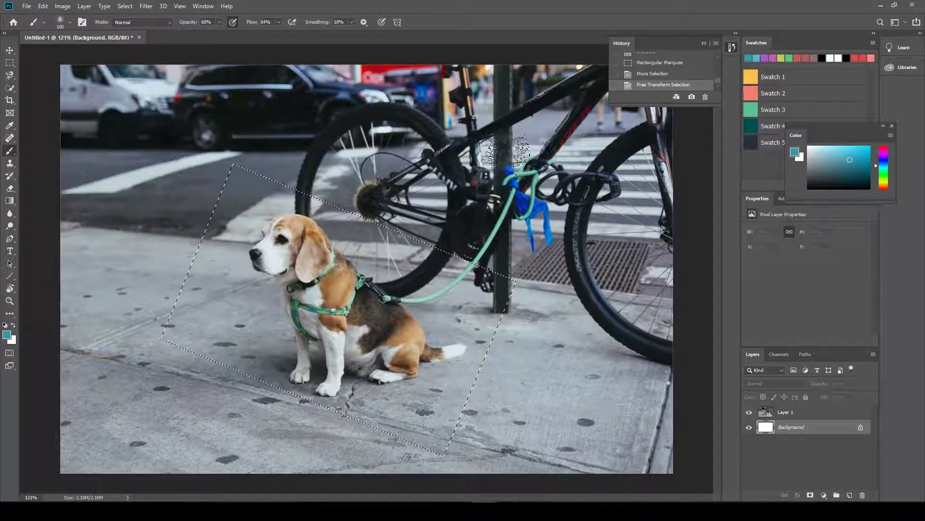
{"action": "key", "text": "q"}
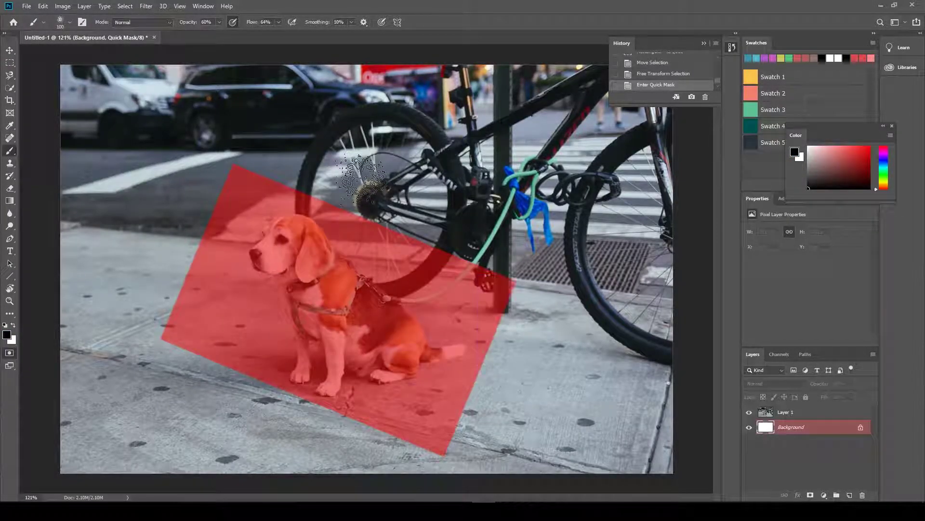
{"action": "key", "text": "q"}
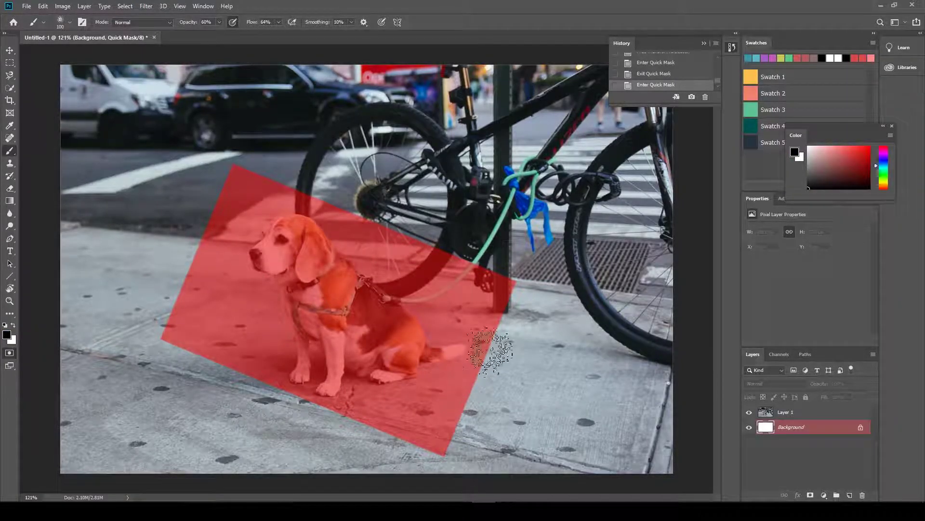
{"action": "key", "text": "q"}
{"action": "mouse_move", "coordinate": [526, 193]}
{"action": "left_mouse_down"}
{"action": "mouse_move", "coordinate": [470, 176]}
{"action": "mouse_move", "coordinate": [555, 173]}
{"action": "left_mouse_up"}
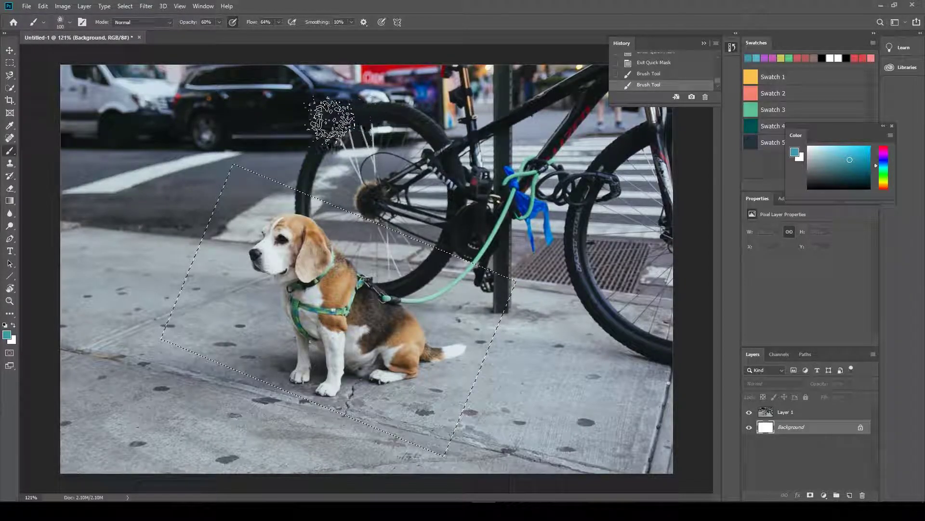
Paint teal brush strokes on Layer 1 around the dog inside the tilted selection, and deselect to check the painted area.
{"action": "left_click_drag", "start_coordinate": [264, 117], "coordinate": [497, 104]}
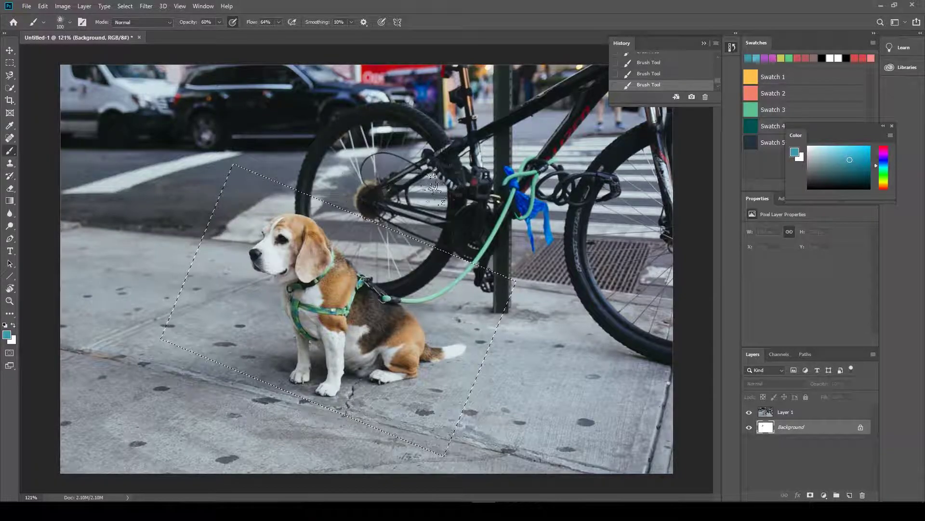
{"action": "left_click", "coordinate": [790, 412]}
{"action": "left_click_drag", "start_coordinate": [308, 198], "coordinate": [245, 217]}
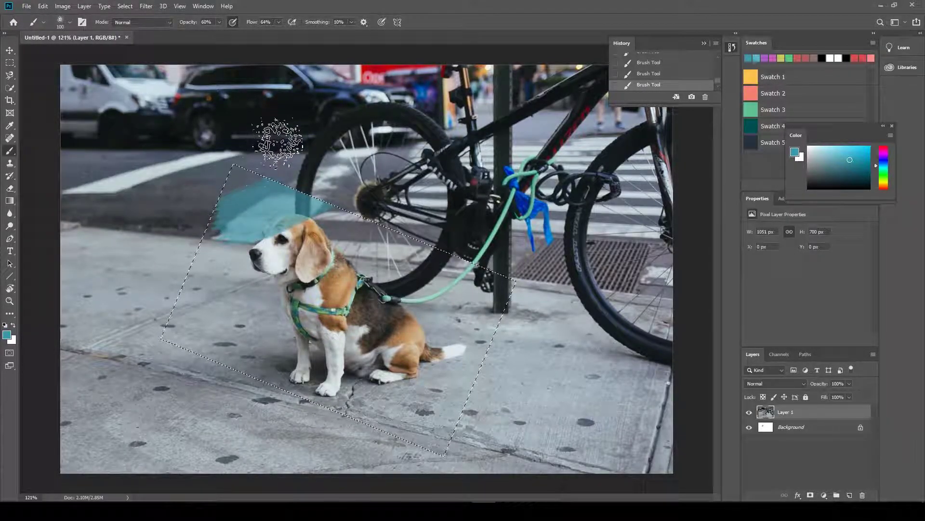
{"action": "left_click_drag", "start_coordinate": [284, 138], "coordinate": [183, 230]}
{"action": "mouse_move", "coordinate": [192, 323]}
{"action": "left_mouse_down"}
{"action": "mouse_move", "coordinate": [239, 365]}
{"action": "mouse_move", "coordinate": [275, 364]}
{"action": "left_mouse_up"}
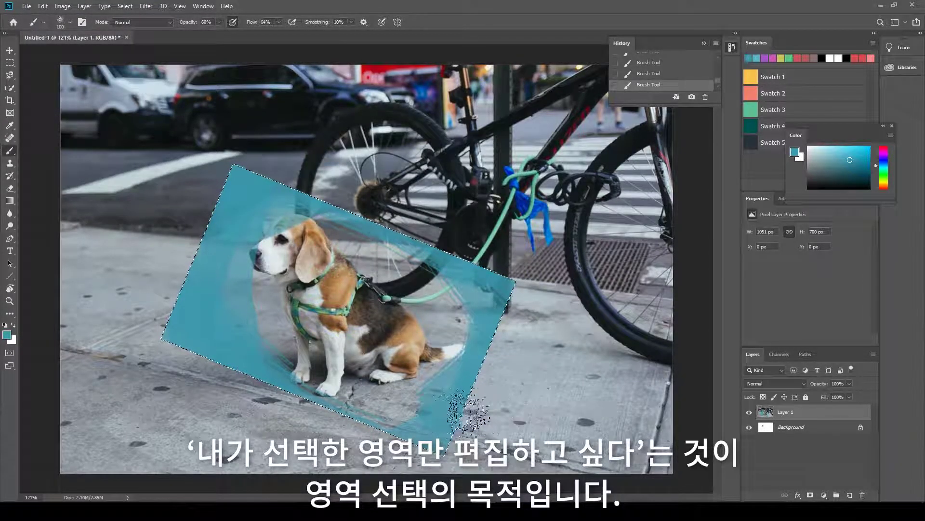
{"action": "key", "text": "ctrl+d"}
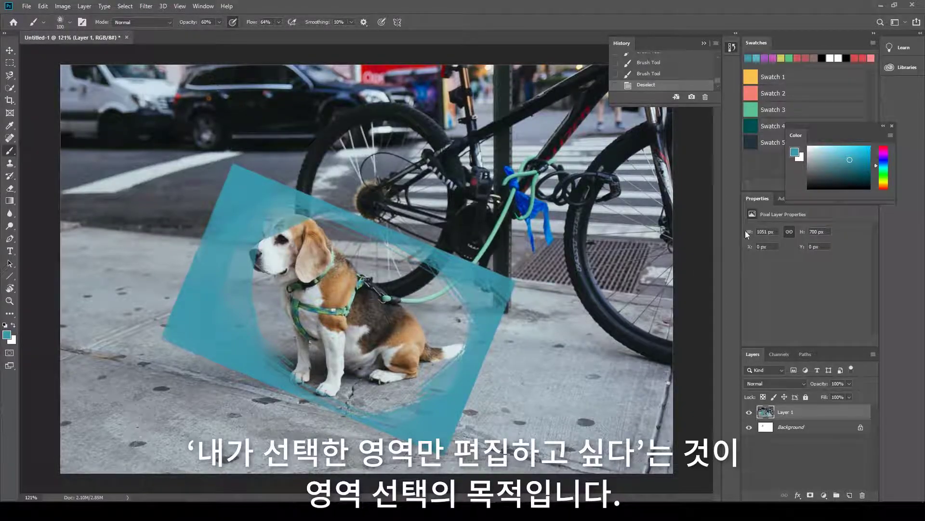
Undo the deselection and all teal brush strokes painted around the dog on Layer 1.
{"action": "key", "text": "ctrl+z"}
{"action": "key", "text": "ctrl+z"}
{"action": "key", "text": "ctrl+z"}
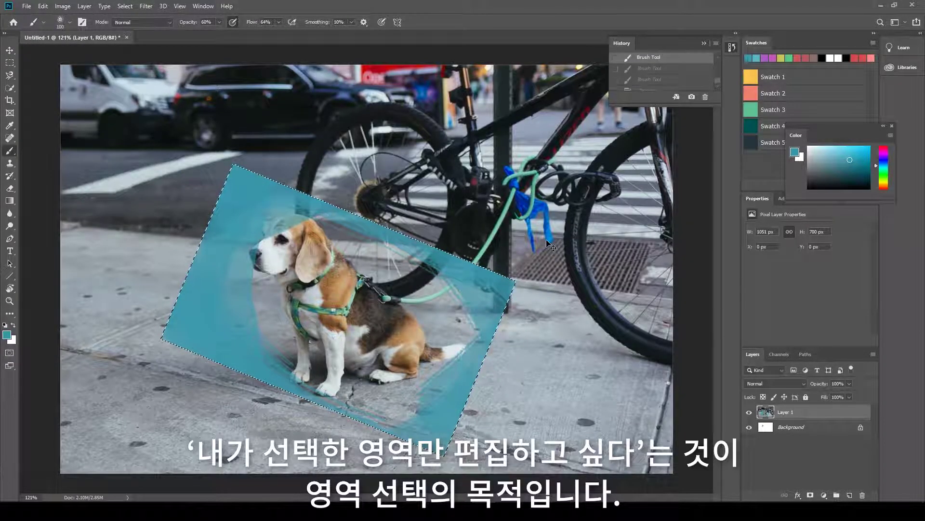
{"action": "key", "text": "ctrl+z"}
{"action": "key", "text": "ctrl+z"}
{"action": "key", "text": "ctrl+z"}
{"action": "key", "text": "ctrl+z"}
{"action": "key", "text": "ctrl+z"}
{"action": "key", "text": "ctrl+z"}
{"action": "key", "text": "ctrl+z"}
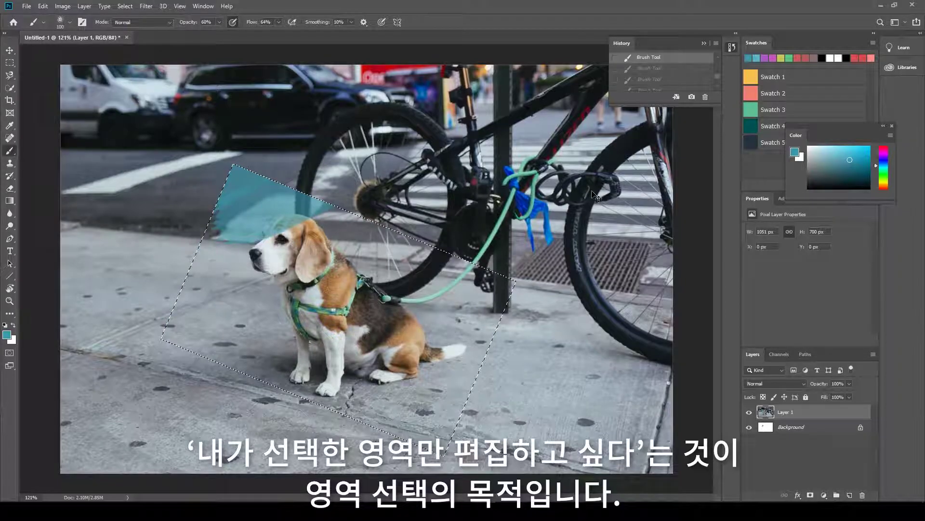
{"action": "key", "text": "ctrl+z"}
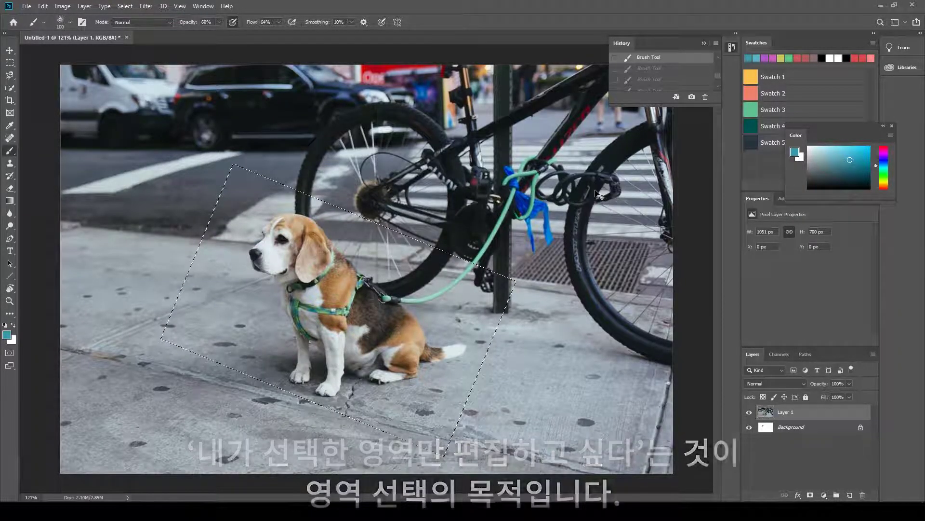
Replace the tilted selection with a rectangular marquee around the whole dog, and clear that marquee.
{"action": "key", "text": "ctrl+d"}
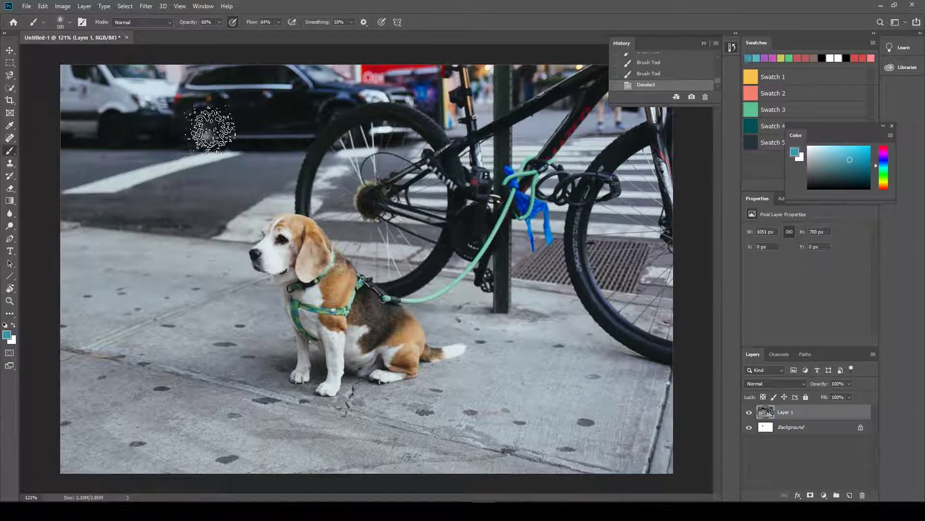
{"action": "key", "text": "m"}
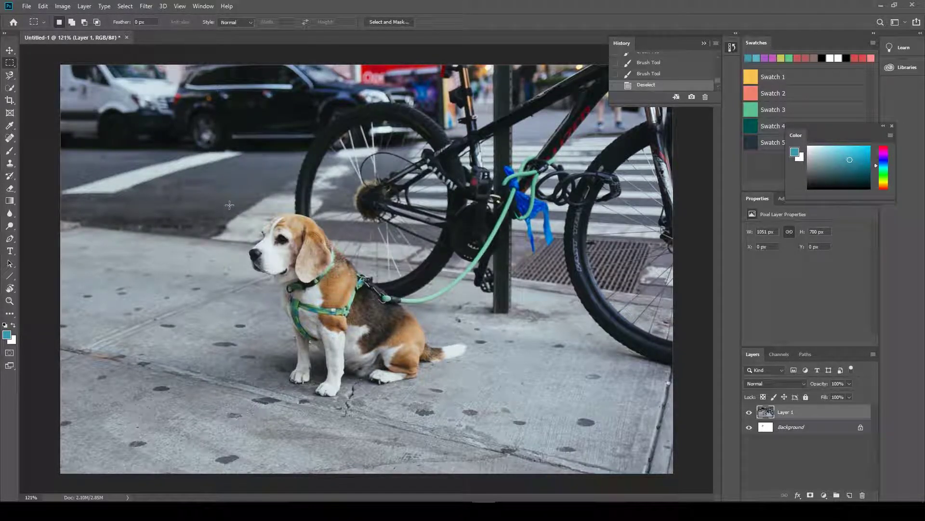
{"action": "left_click_drag", "start_coordinate": [229, 197], "coordinate": [481, 406]}
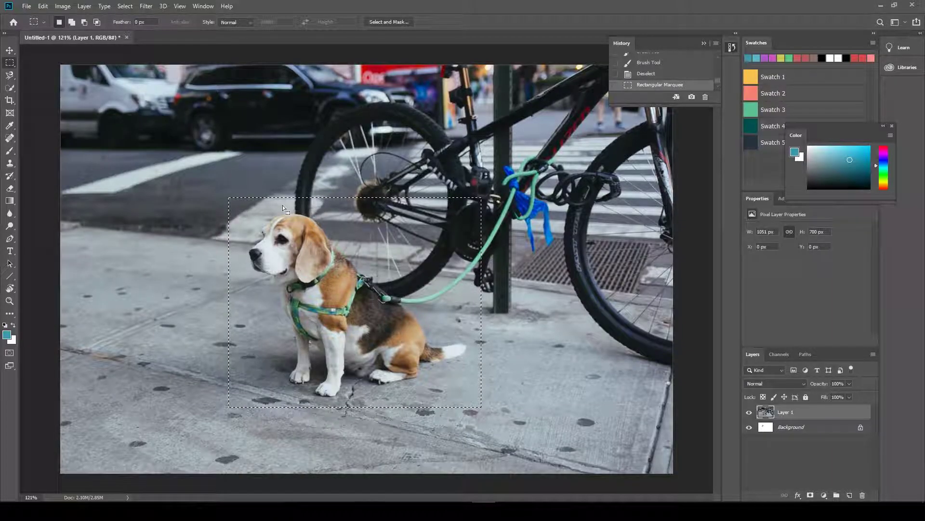
{"action": "left_click", "coordinate": [203, 176]}
Draw a smaller rectangular marquee over the dog's head and chest, move it slightly upward, and deselect it.
{"action": "left_click_drag", "start_coordinate": [232, 211], "coordinate": [372, 324]}
{"action": "left_click_drag", "start_coordinate": [341, 279], "coordinate": [336, 261]}
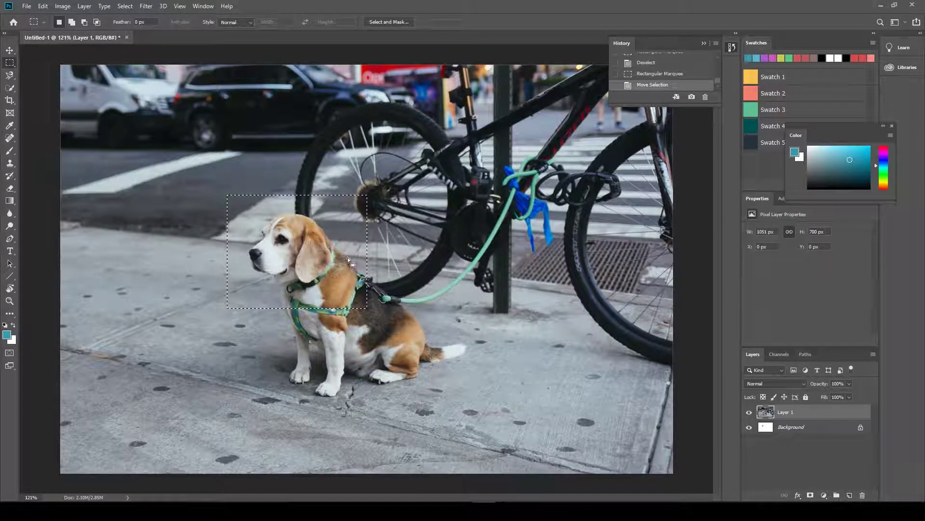
{"action": "left_click", "coordinate": [429, 252]}
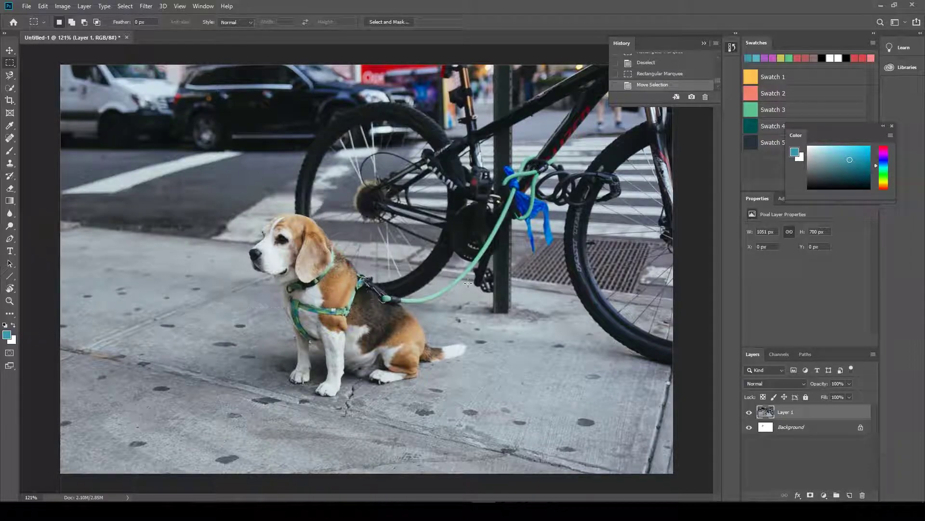
Draw a rectangular marquee around the whole dog and nudge the selection left and up in small increments.
{"action": "left_click_drag", "start_coordinate": [458, 406], "coordinate": [228, 199]}
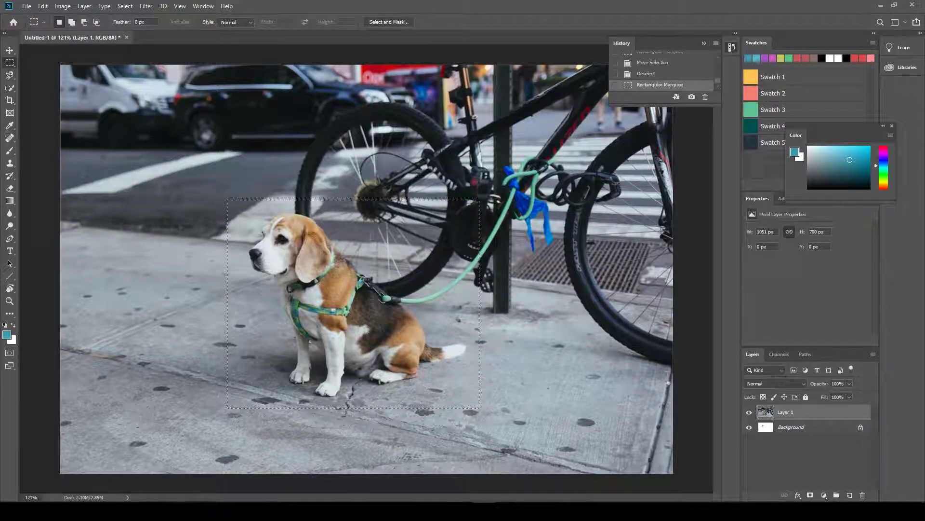
{"action": "key", "text": "Left"}
{"action": "key", "text": "Left"}
{"action": "key", "text": "Left"}
{"action": "key", "text": "Left"}
{"action": "key", "text": "Left"}
{"action": "key", "text": "Left"}
{"action": "key", "text": "Left"}
{"action": "key", "text": "Left"}
{"action": "key", "text": "Left"}
{"action": "key", "text": "Up"}
{"action": "key", "text": "Up"}
{"action": "key", "text": "Up"}
{"action": "key", "text": "Up"}
{"action": "key", "text": "Up"}
{"action": "key", "text": "Up"}
{"action": "key", "text": "Up"}
{"action": "key", "text": "Up"}
{"action": "key", "text": "Up"}
{"action": "key", "text": "Up"}
{"action": "key", "text": "Up"}
{"action": "key", "text": "Up"}
{"action": "key", "text": "Up"}
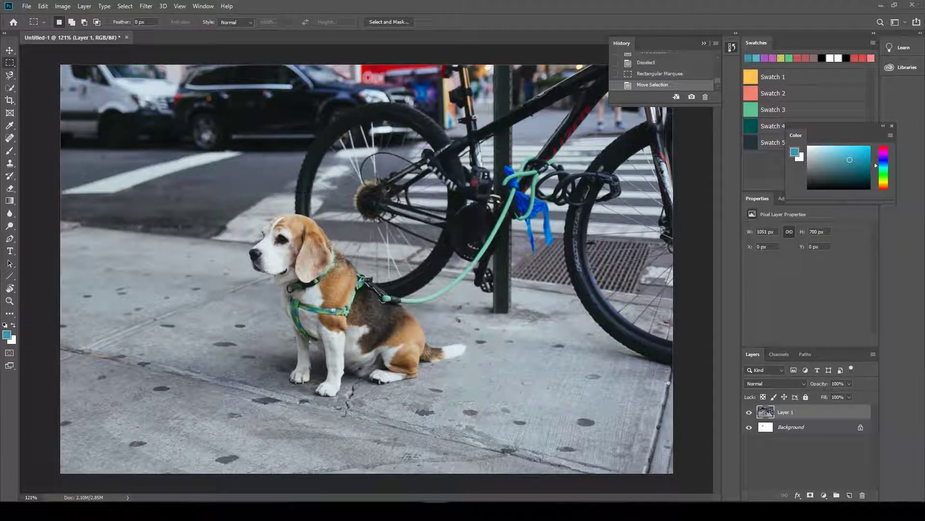